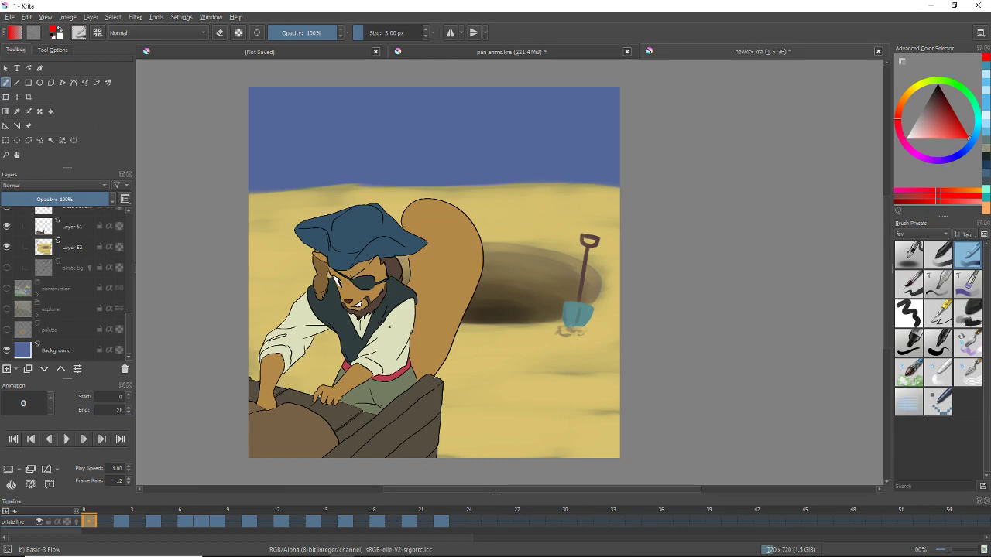
- Preview the animation in Krita, then return Opera to the 'ffmpeg krita' search results
{"action": "key", "text": "space"}
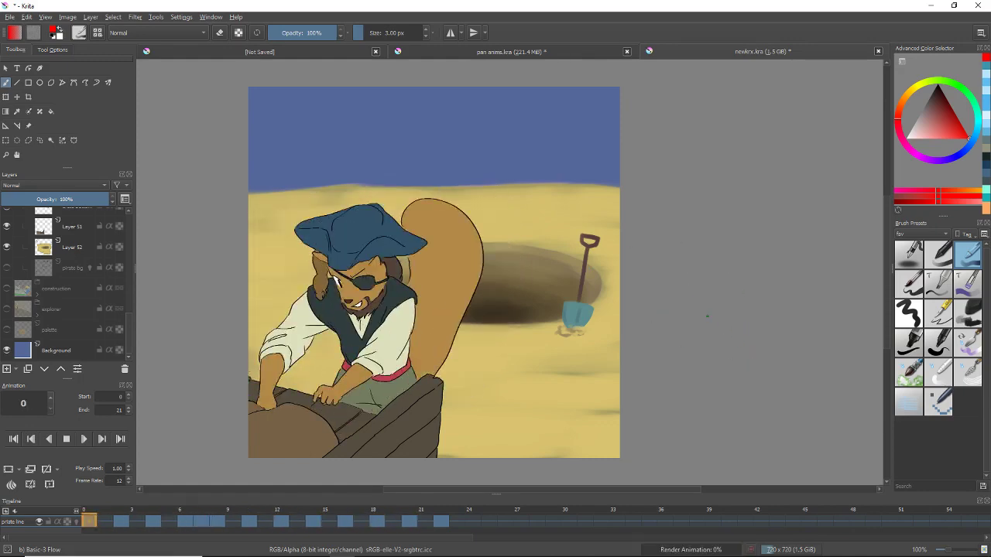
{"action": "key", "text": "space"}
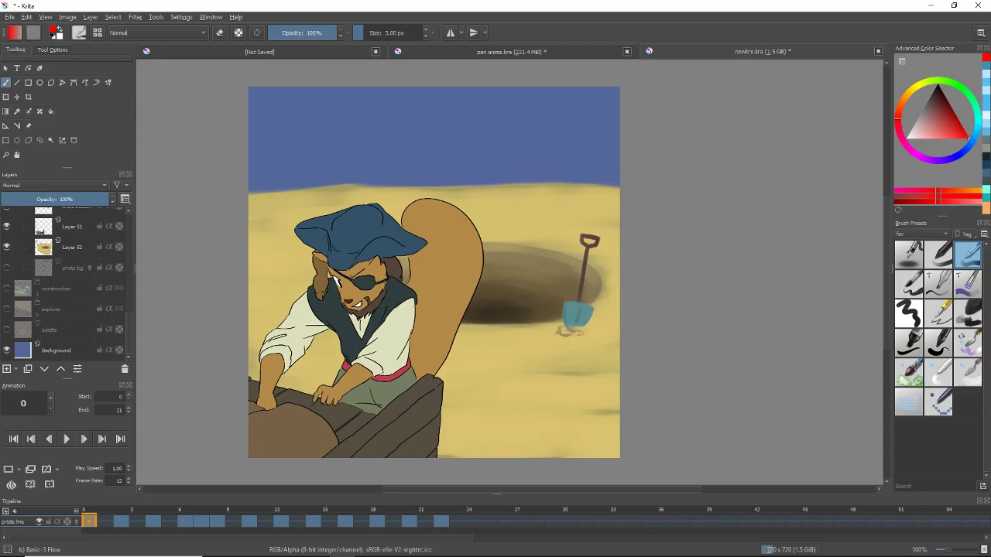
{"action": "key", "text": "alt+Tab"}
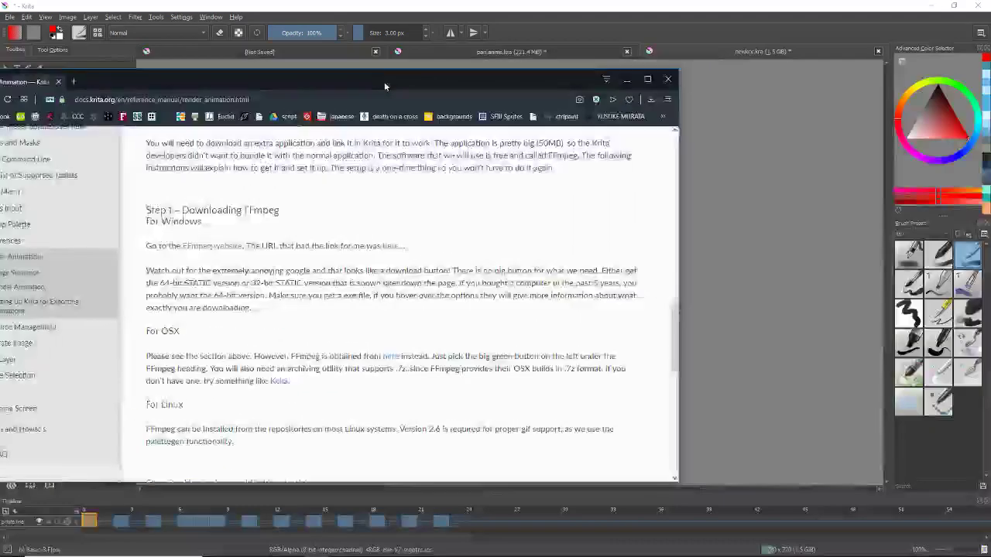
{"action": "scroll", "coordinate": [362, 184], "scroll_direction": "up", "scroll_amount": 10}
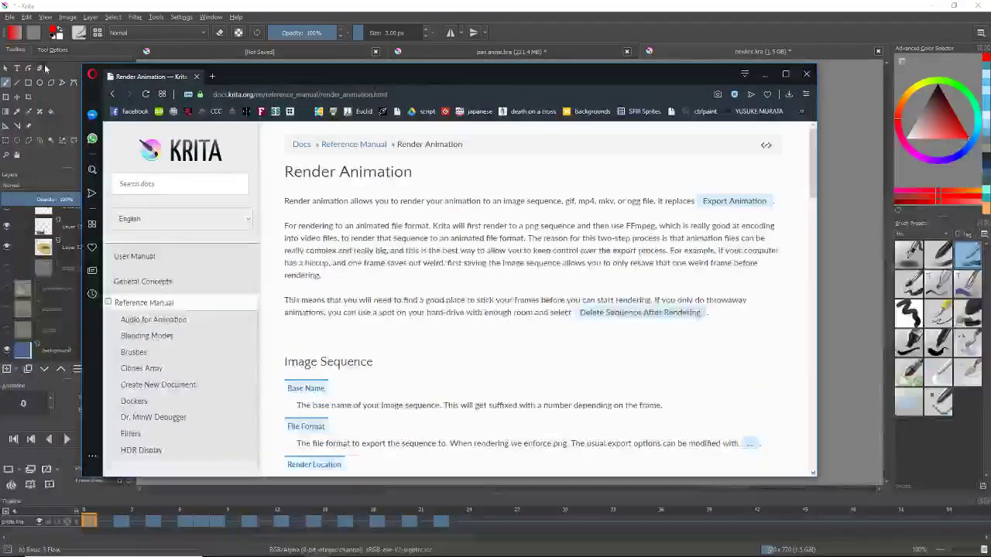
{"action": "key", "text": "alt+Left"}
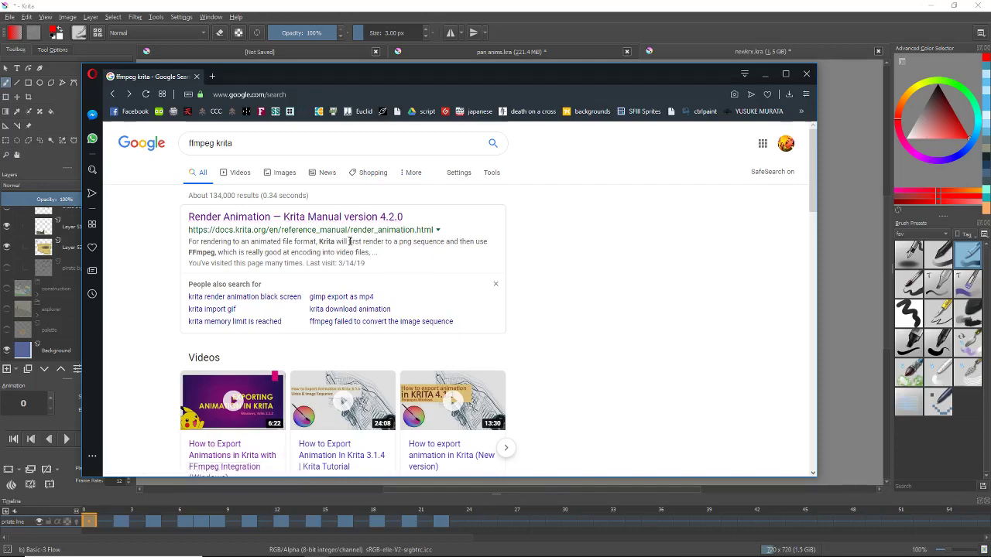
- Open Krita's Render Animation manual page and find the 'Step 1 – Downloading FFmpeg' section
{"action": "left_click", "coordinate": [290, 218]}
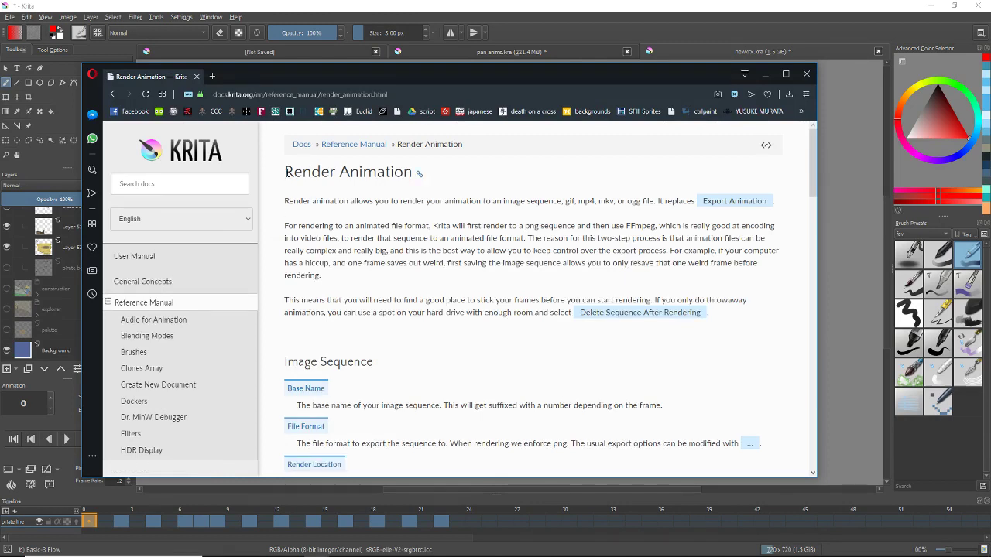
{"action": "scroll", "coordinate": [286, 186], "scroll_direction": "down", "scroll_amount": 1}
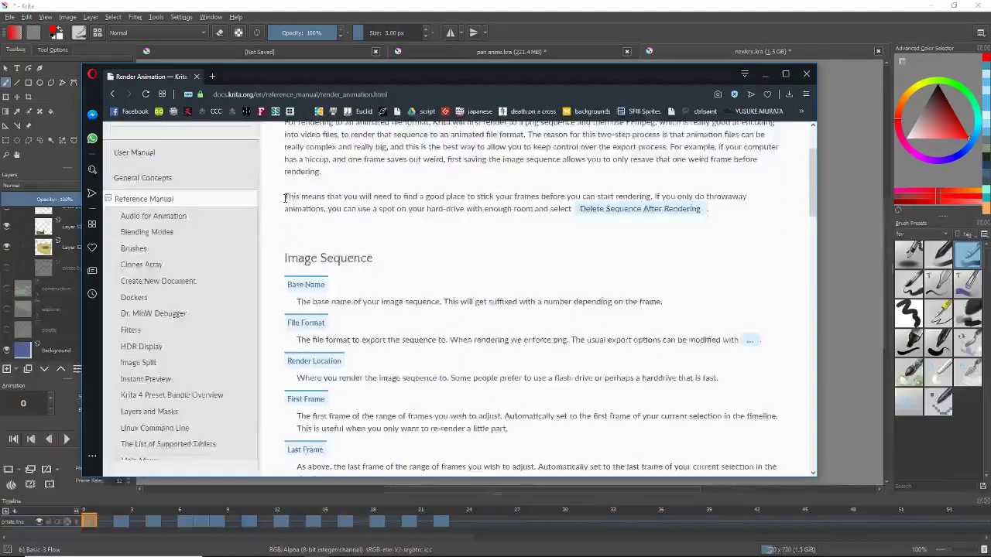
{"action": "scroll", "coordinate": [286, 197], "scroll_direction": "down", "scroll_amount": 4}
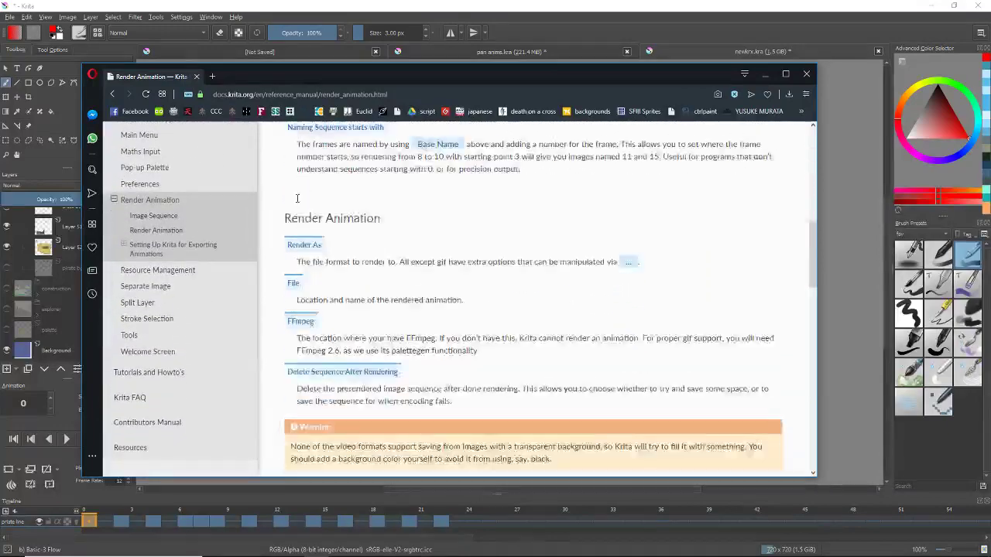
{"action": "scroll", "coordinate": [296, 199], "scroll_direction": "down", "scroll_amount": 3}
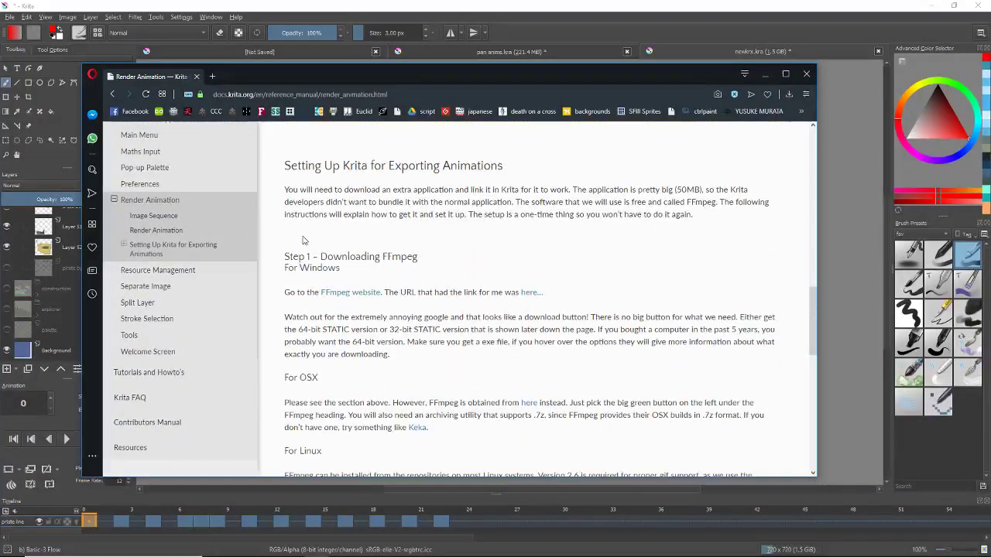
{"action": "left_click_drag", "start_coordinate": [284, 257], "coordinate": [419, 257]}
{"action": "scroll", "coordinate": [277, 282], "scroll_direction": "down", "scroll_amount": 1}
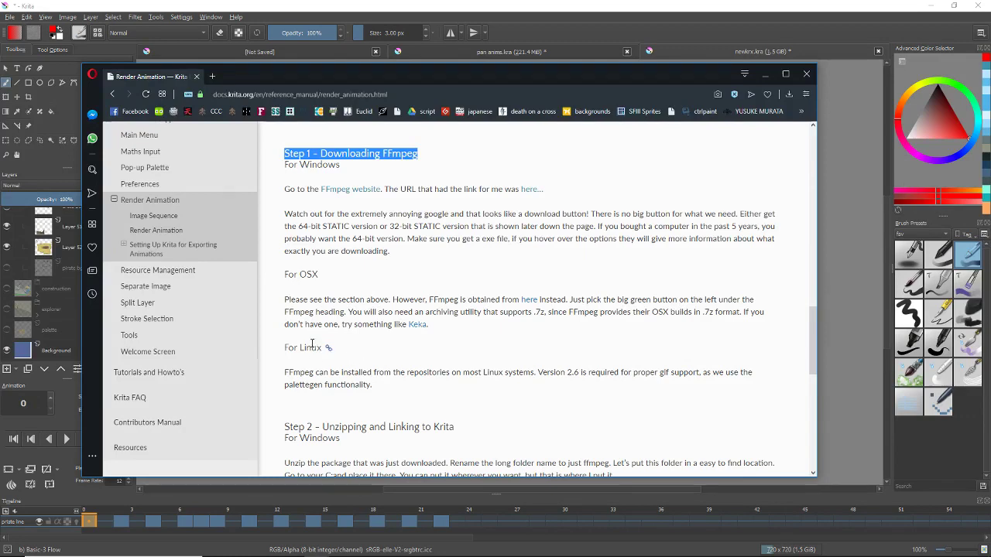
{"action": "scroll", "coordinate": [510, 401], "scroll_direction": "up", "scroll_amount": 1}
{"action": "left_click", "coordinate": [372, 299]}
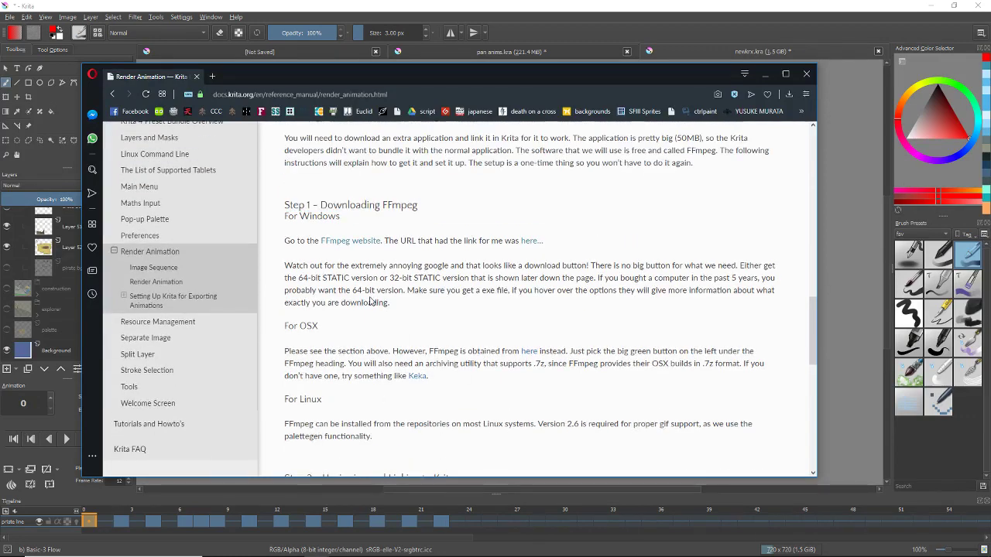
- Download the ffmpeg-4.2.tar.bz2 release from the FFmpeg website, then close its tab
{"action": "middle_click", "coordinate": [344, 244]}
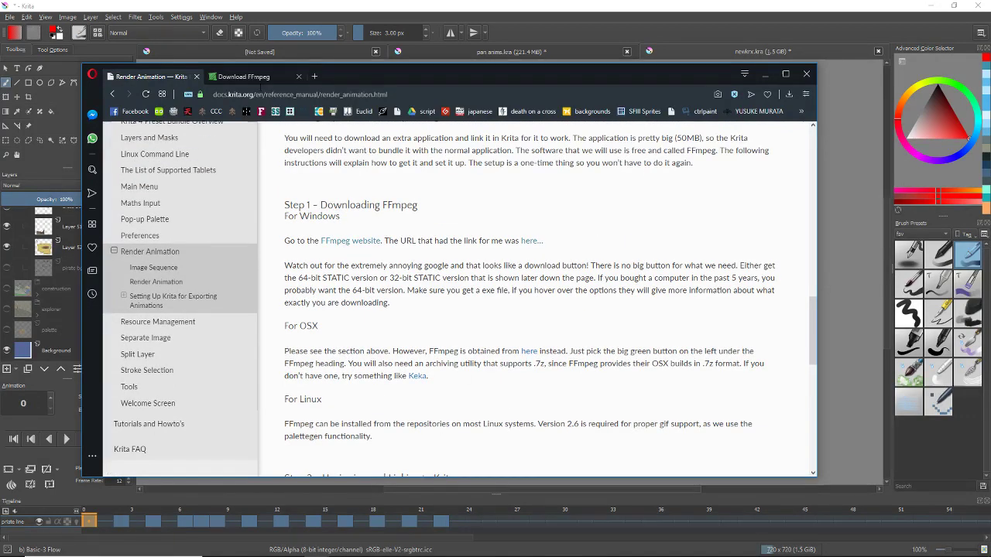
{"action": "left_click", "coordinate": [254, 78]}
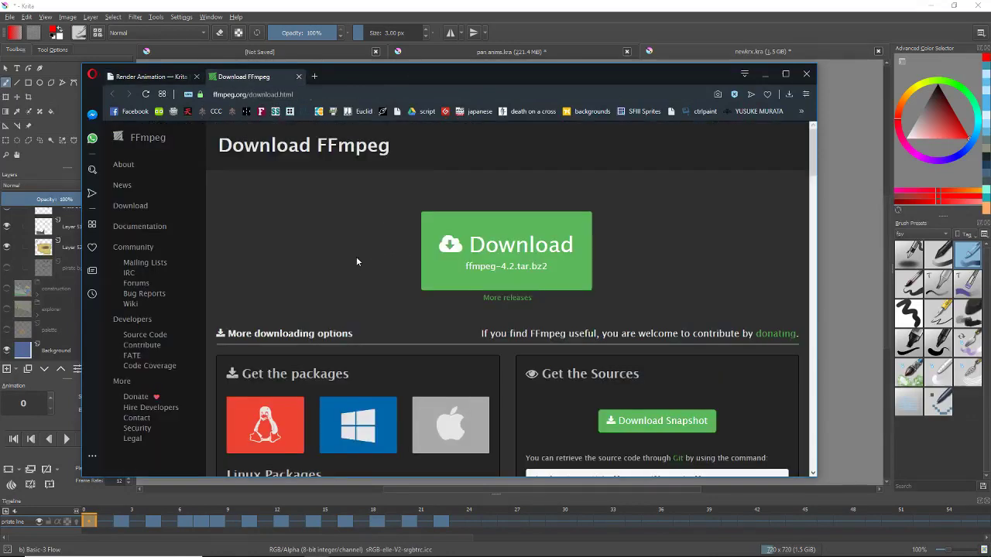
{"action": "scroll", "coordinate": [364, 275], "scroll_direction": "down", "scroll_amount": 3}
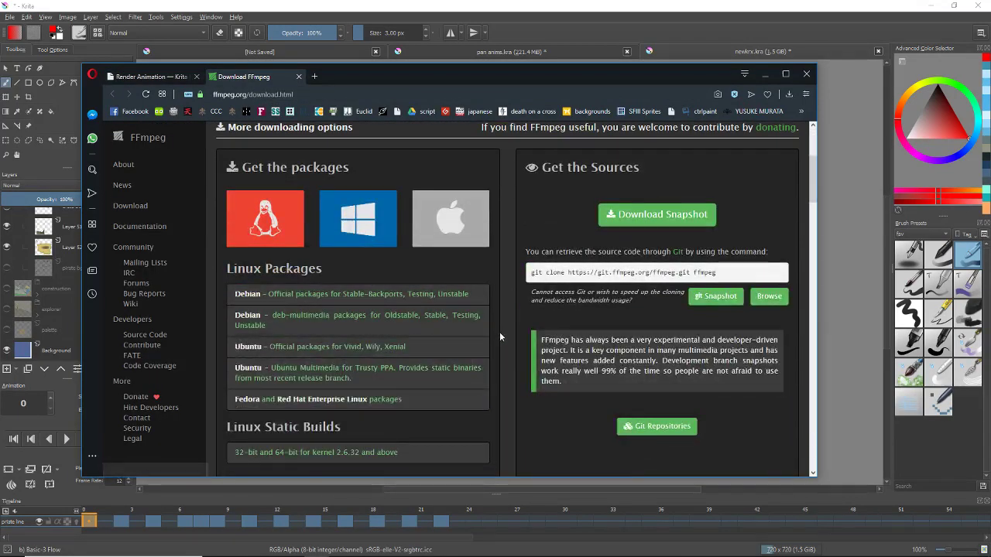
{"action": "scroll", "coordinate": [500, 337], "scroll_direction": "down", "scroll_amount": 3}
{"action": "scroll", "coordinate": [505, 338], "scroll_direction": "up", "scroll_amount": 6}
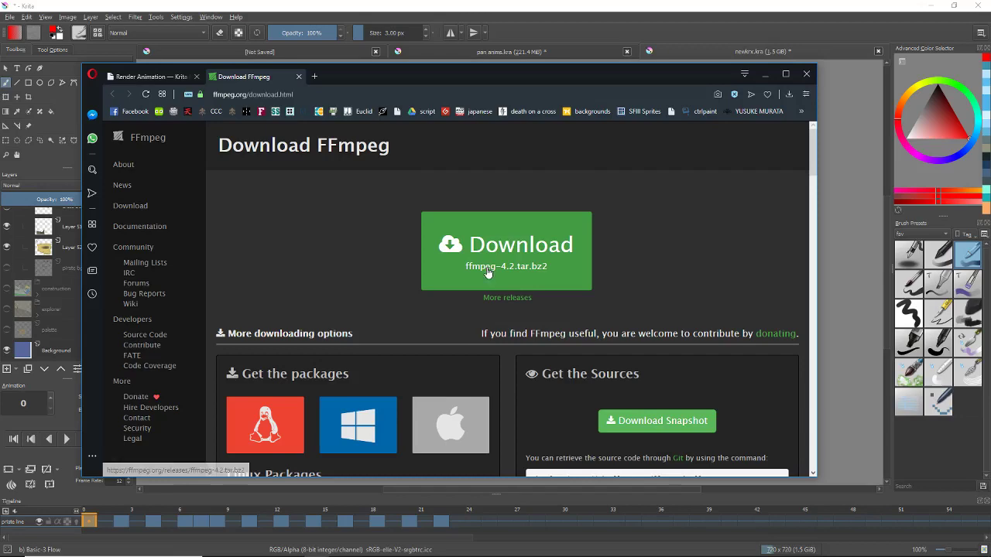
{"action": "left_click", "coordinate": [488, 271]}
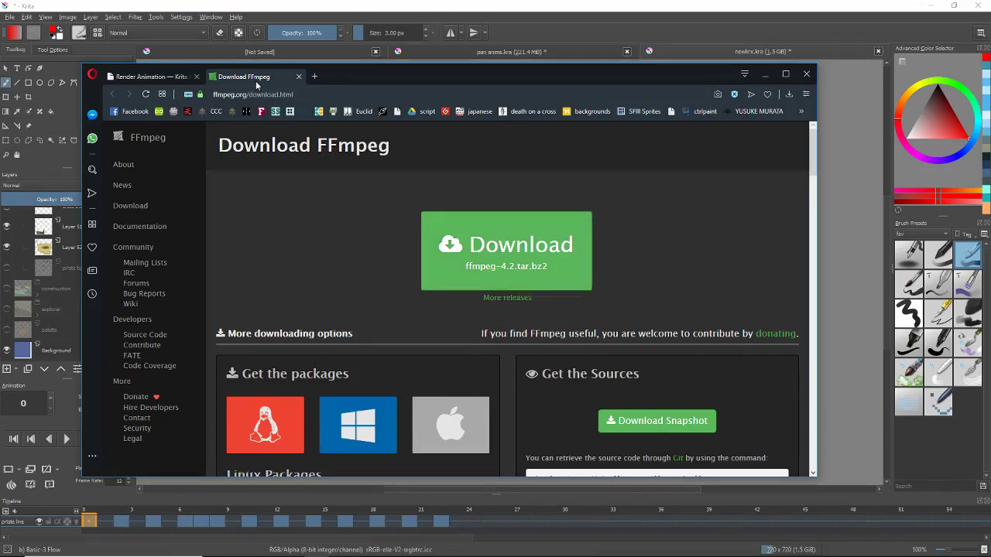
{"action": "middle_click", "coordinate": [256, 82]}
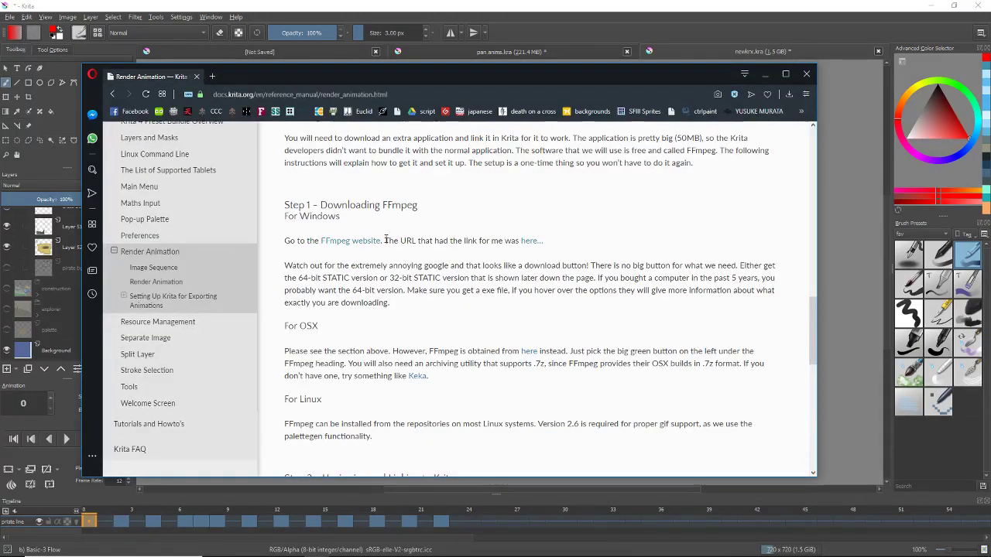
- Open the Zeranoe FFmpeg Builds page from the manual's link, then minimize Opera
{"action": "left_click_drag", "start_coordinate": [385, 240], "coordinate": [512, 240]}
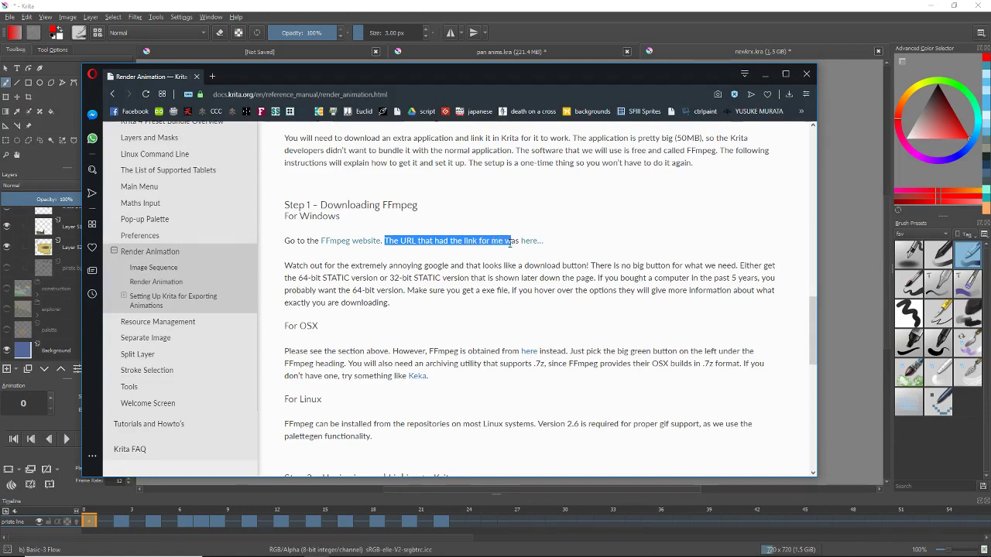
{"action": "left_click", "coordinate": [514, 242]}
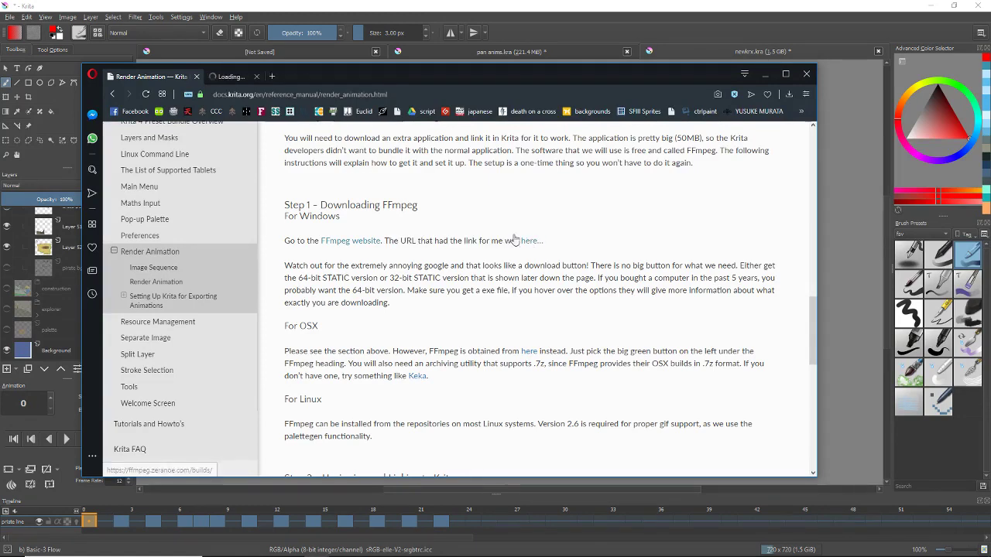
{"action": "middle_click", "coordinate": [530, 243]}
{"action": "left_click", "coordinate": [267, 80]}
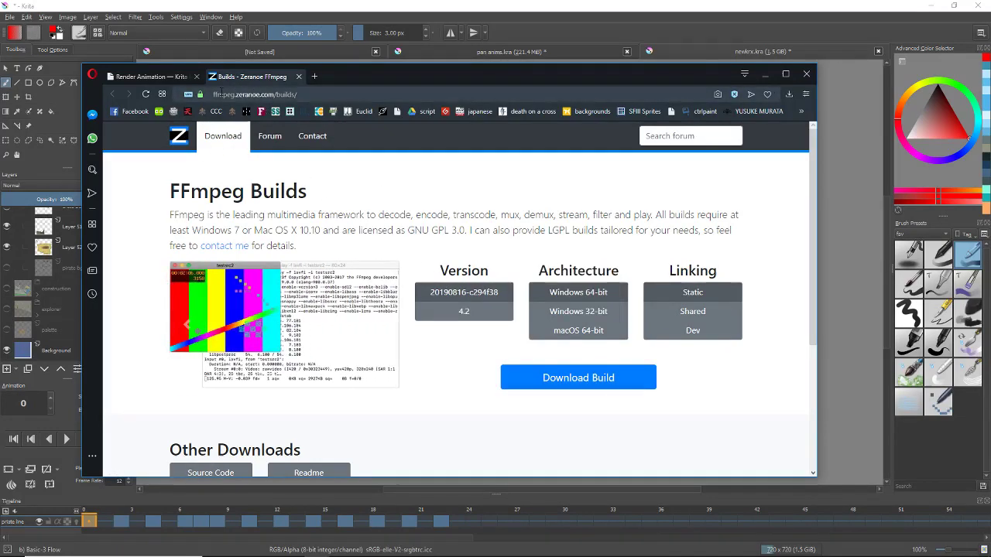
{"action": "scroll", "coordinate": [422, 309], "scroll_direction": "down", "scroll_amount": 1}
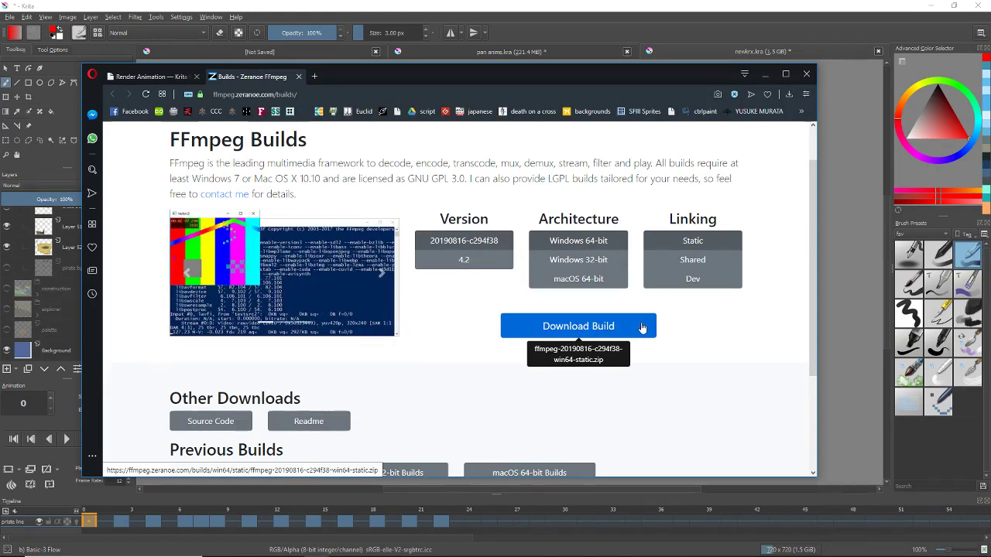
{"action": "left_click", "coordinate": [764, 74]}
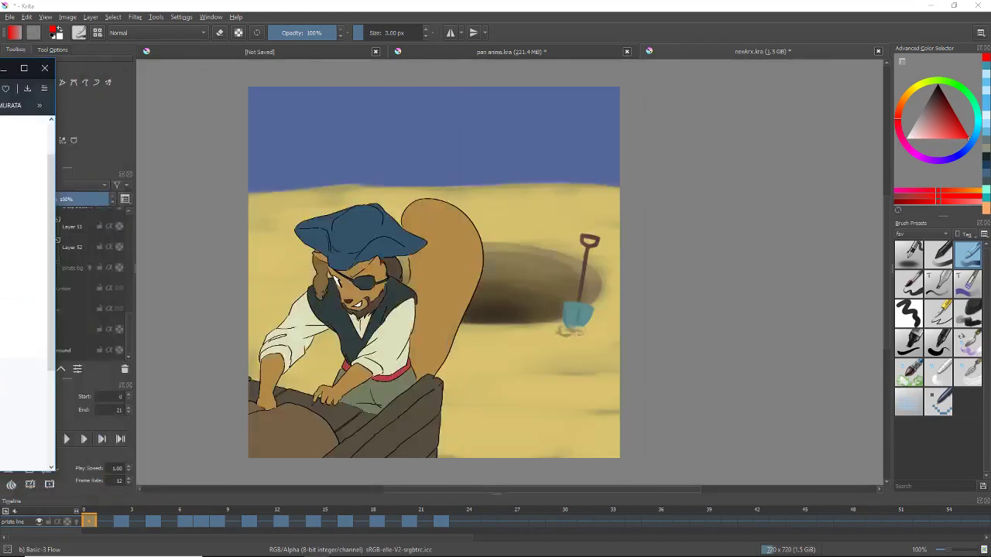
{"action": "left_click", "coordinate": [6, 17]}
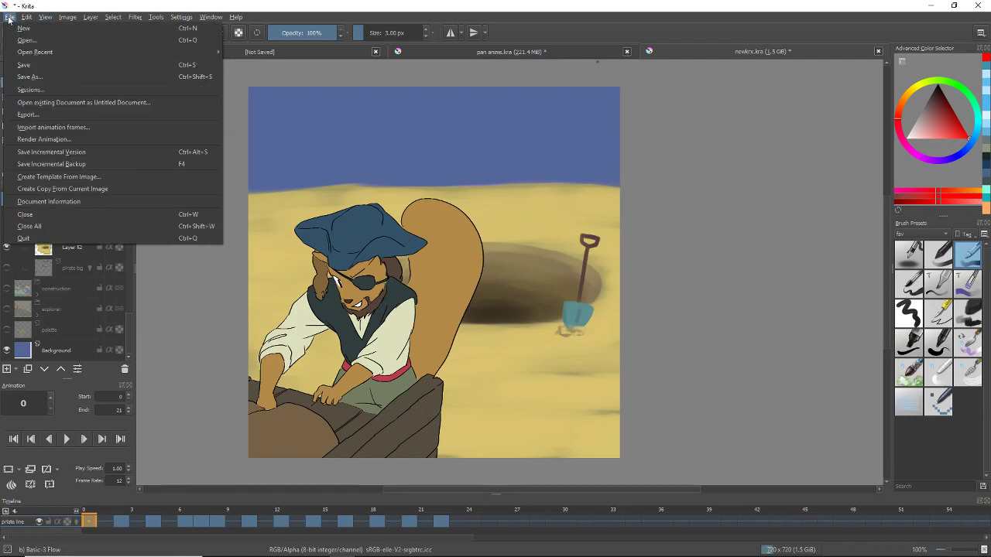
{"action": "left_click", "coordinate": [50, 138]}
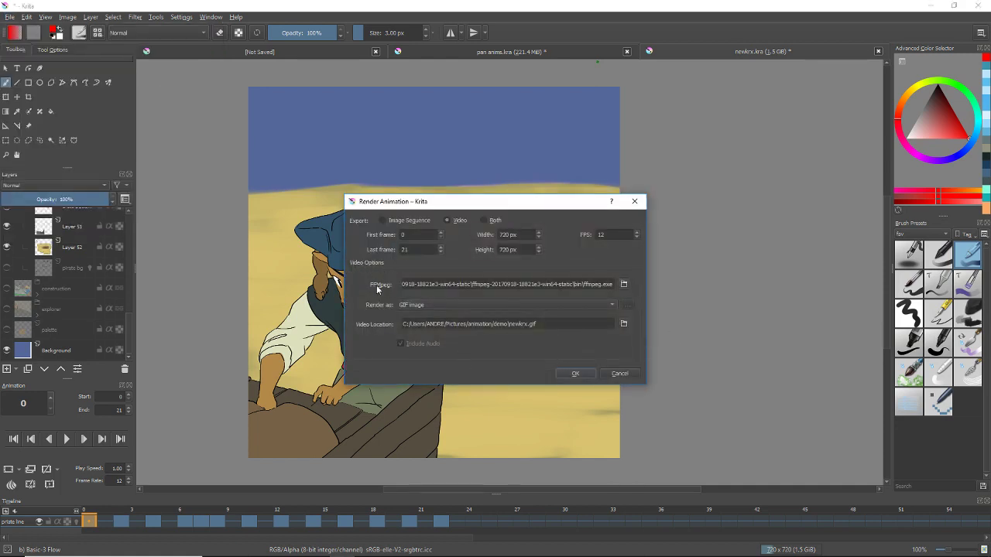
{"action": "left_click", "coordinate": [624, 284]}
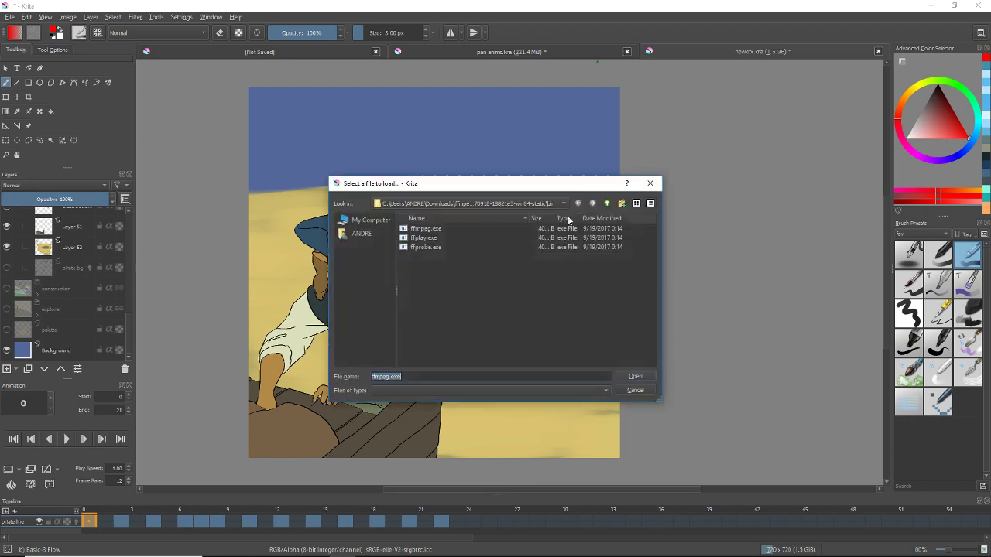
{"action": "left_click", "coordinate": [607, 203]}
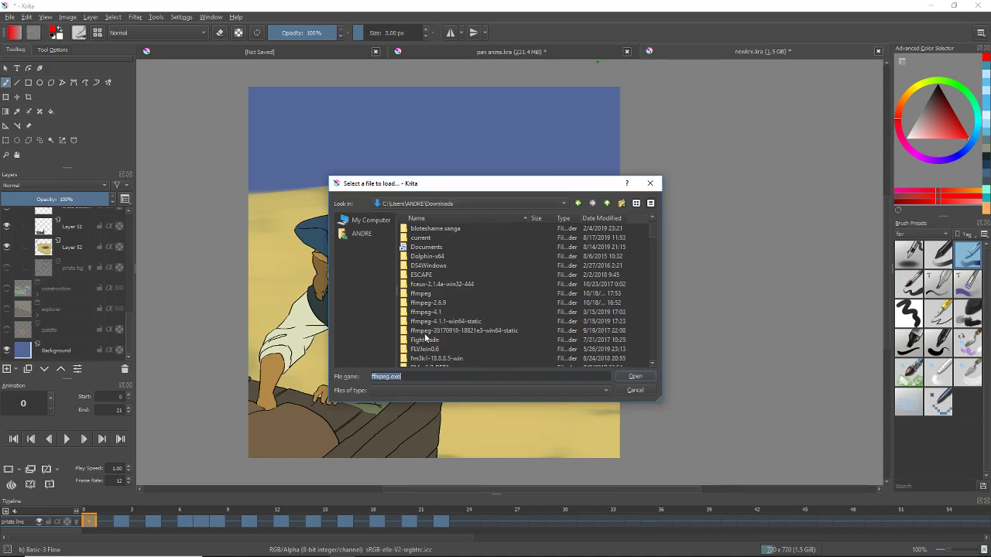
{"action": "left_click", "coordinate": [424, 332]}
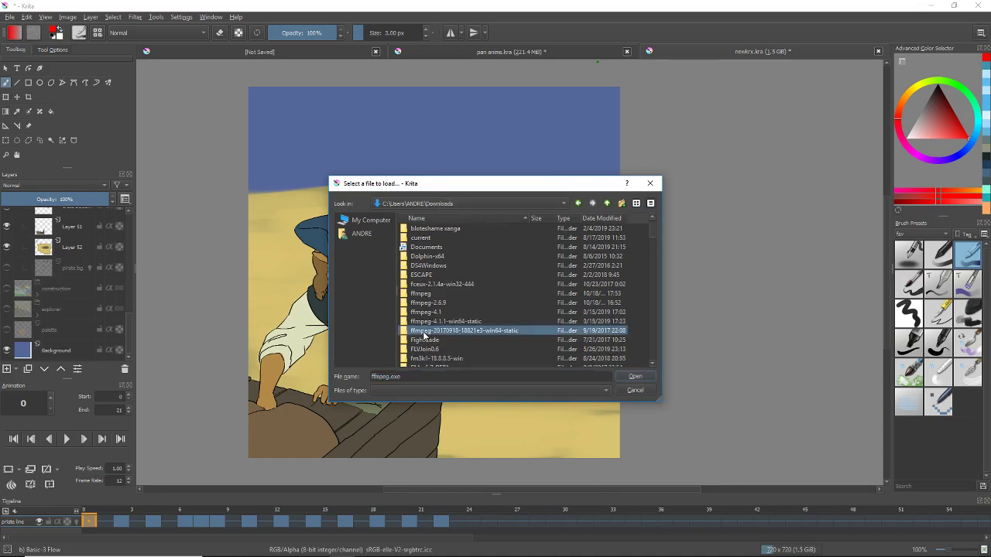
{"action": "double_click", "coordinate": [486, 333]}
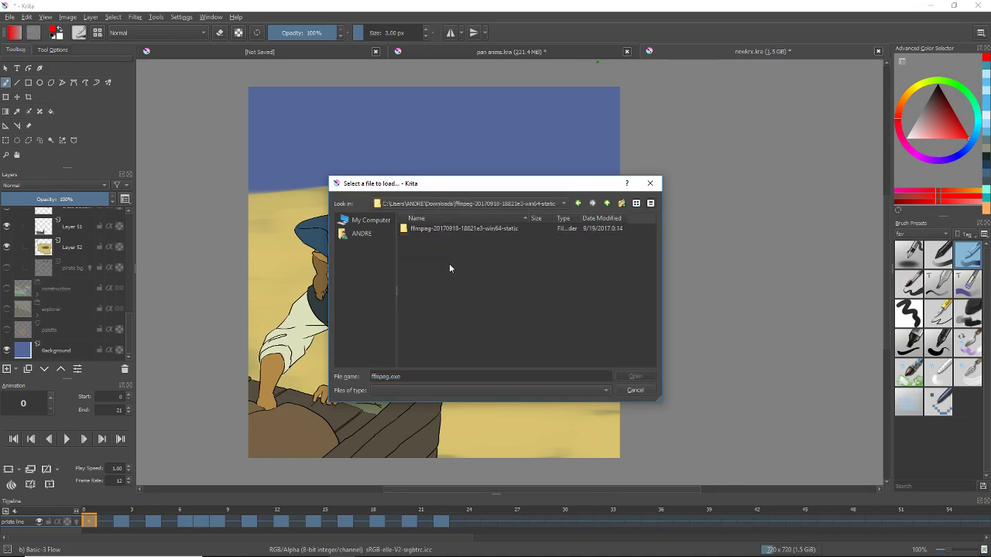
{"action": "double_click", "coordinate": [422, 229]}
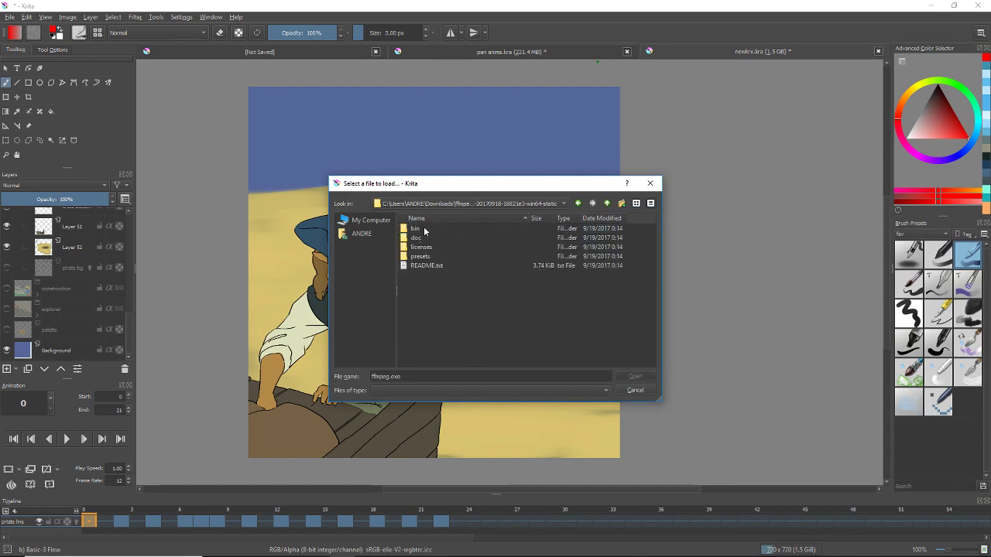
{"action": "left_click", "coordinate": [433, 228]}
{"action": "double_click", "coordinate": [430, 228]}
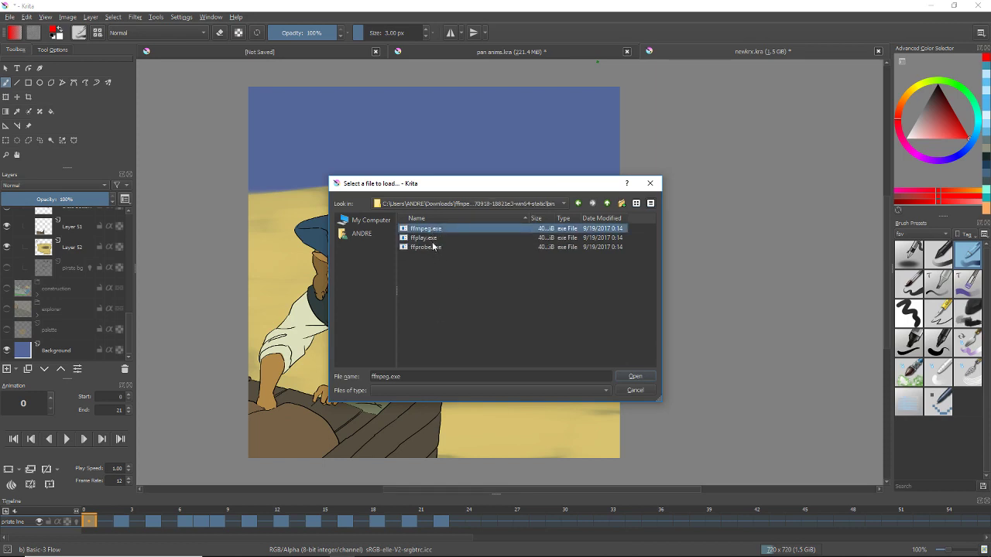
{"action": "left_click", "coordinate": [645, 380]}
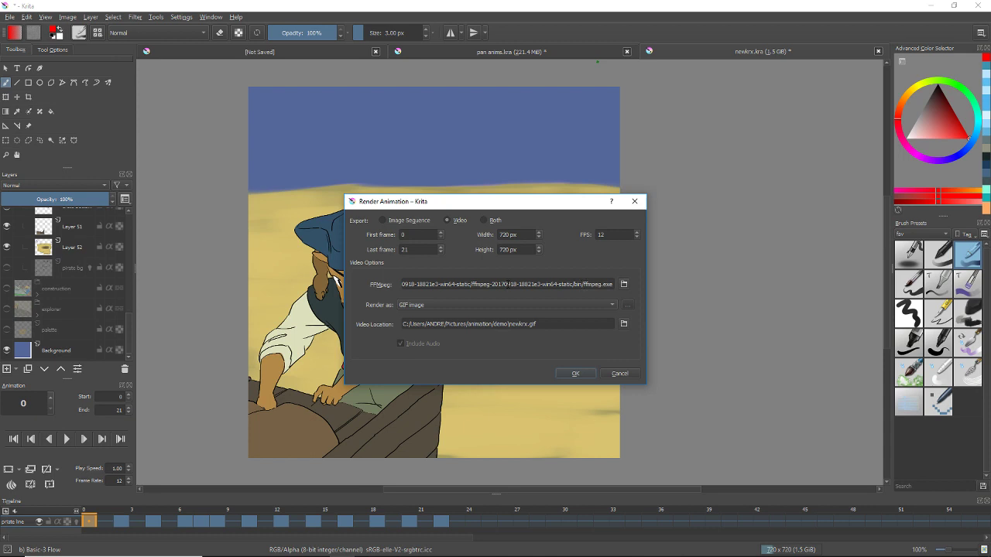
- Render the animation to newkrx.gif in the demo folder, replacing the existing file
{"action": "left_click_drag", "start_coordinate": [508, 202], "coordinate": [531, 190]}
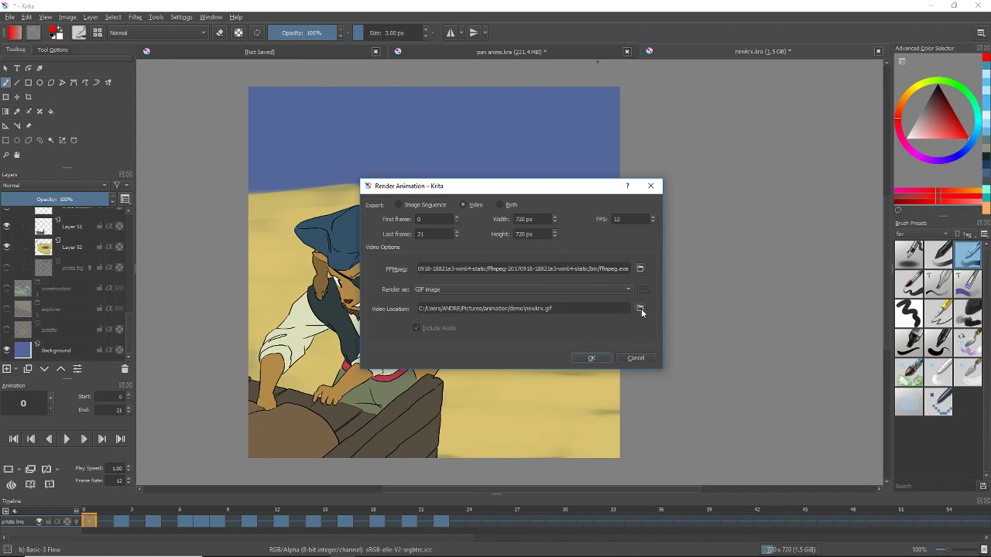
{"action": "left_click_drag", "start_coordinate": [476, 187], "coordinate": [675, 164]}
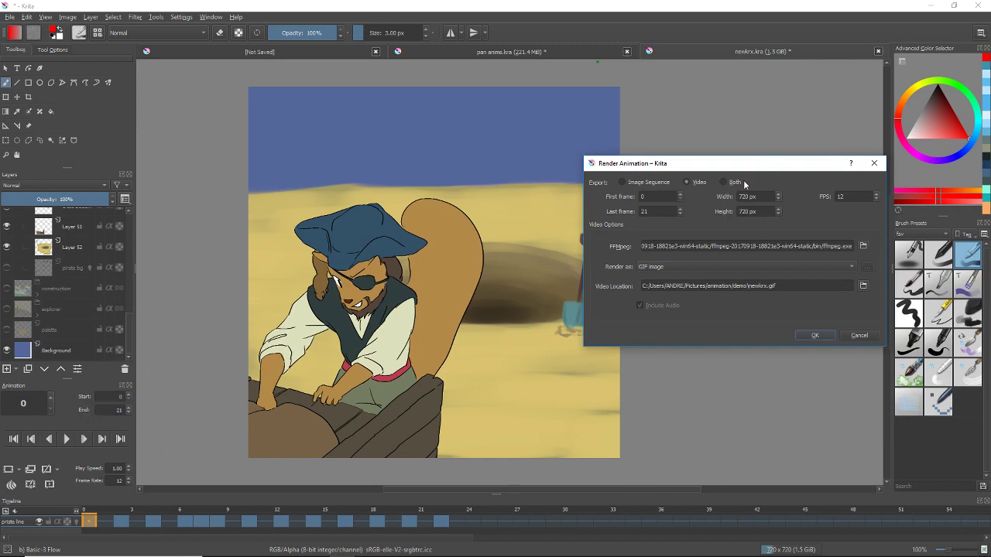
{"action": "left_click_drag", "start_coordinate": [732, 169], "coordinate": [562, 171]}
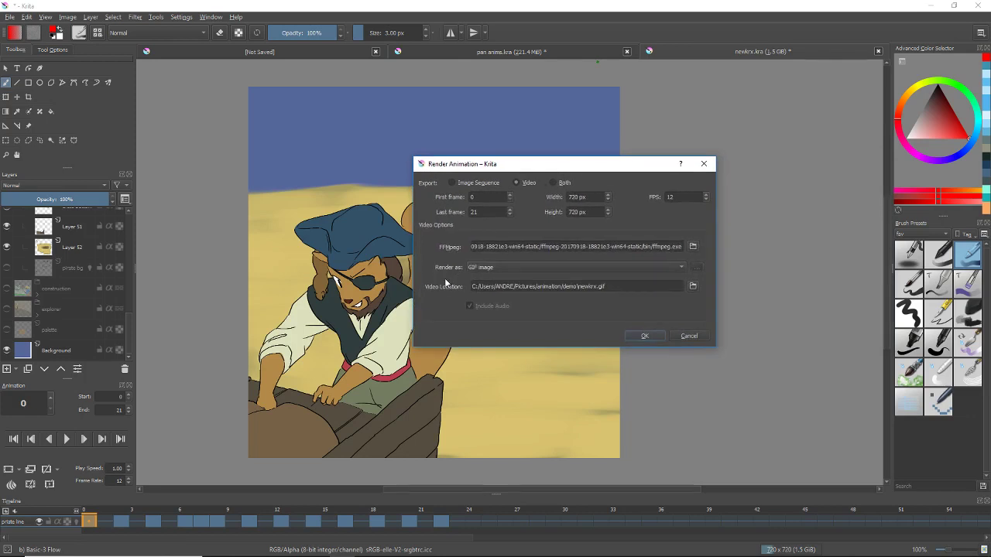
{"action": "left_click", "coordinate": [692, 286]}
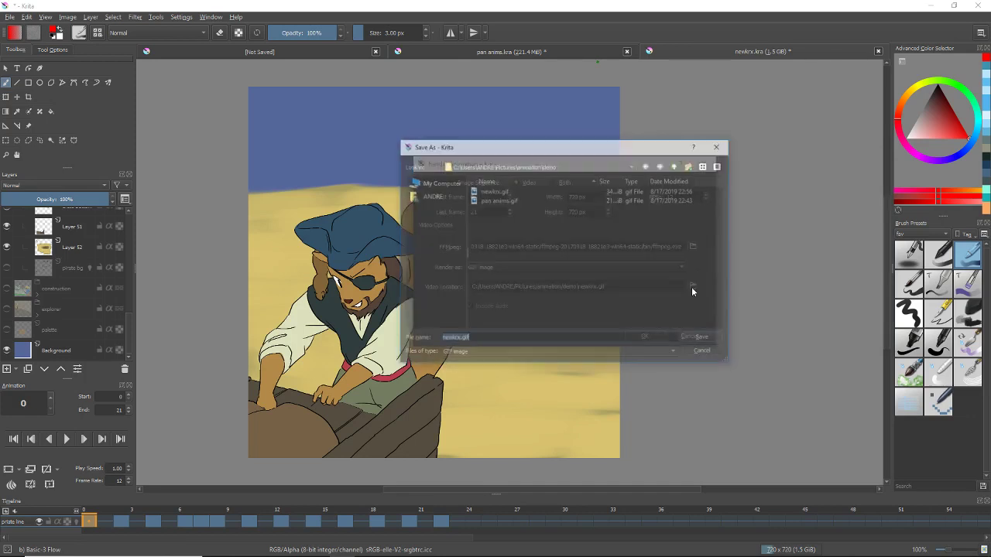
{"action": "left_click", "coordinate": [717, 339]}
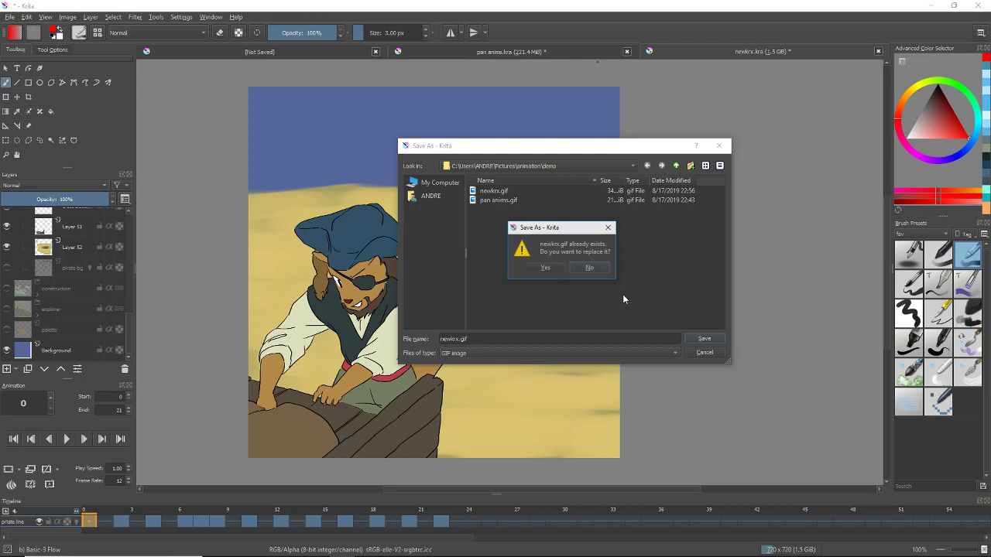
{"action": "left_click", "coordinate": [553, 276]}
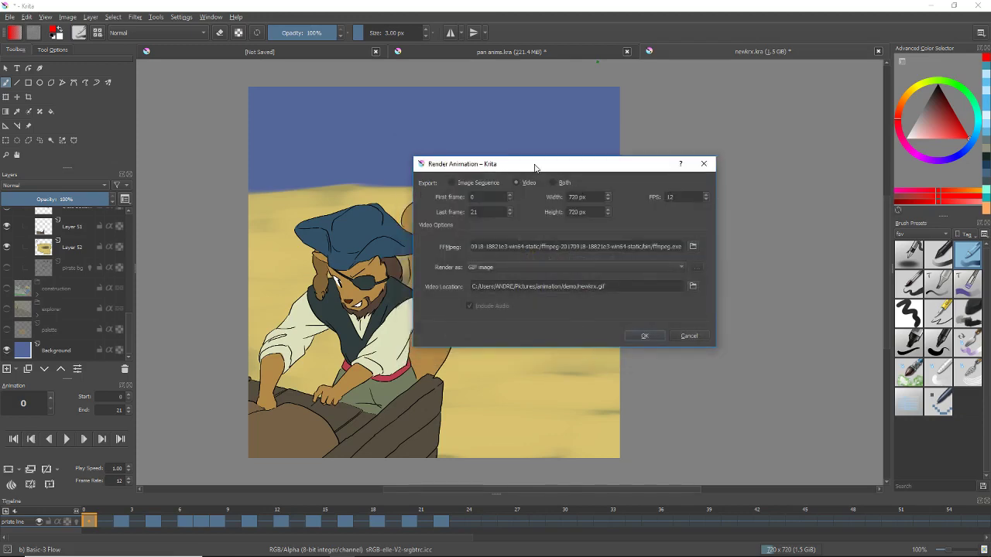
{"action": "left_click", "coordinate": [655, 337]}
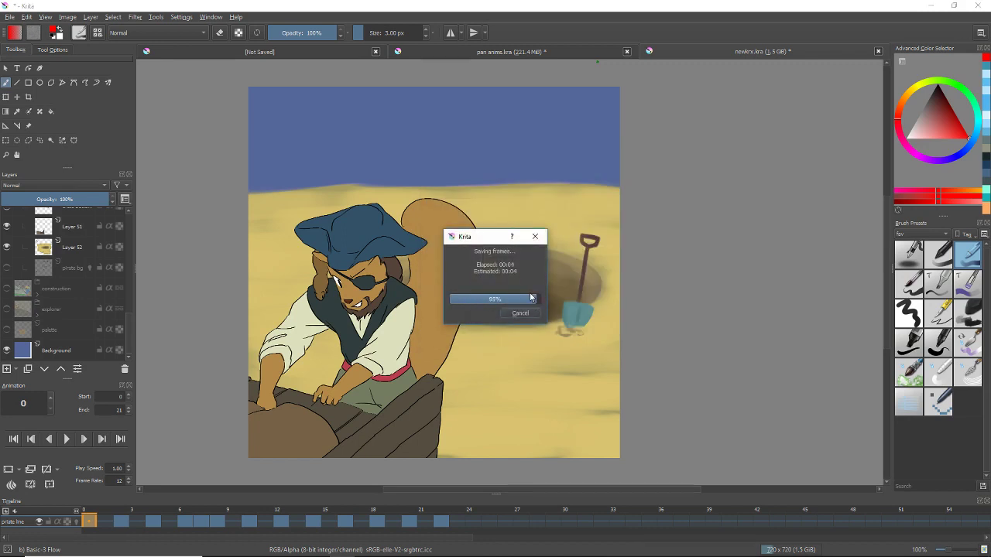
{"action": "key", "text": "super+e"}
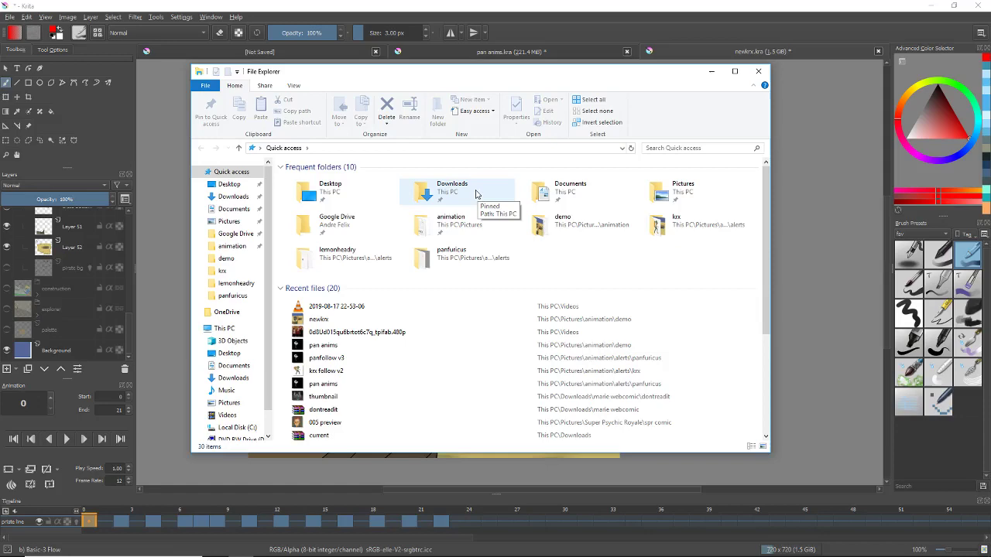
- Go to Pictures > animation > demo and preview newkrx.gif, which still shows sky and sand
{"action": "double_click", "coordinate": [687, 203]}
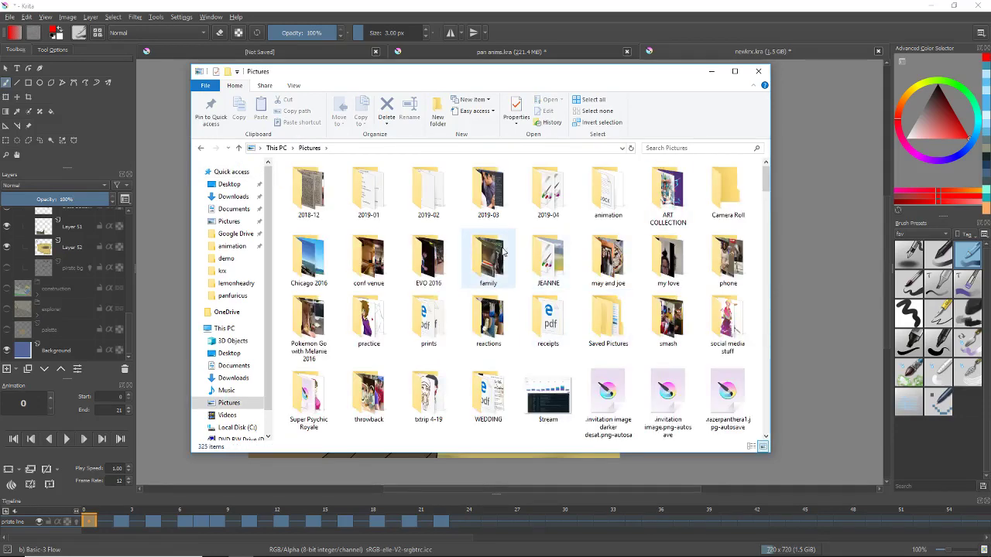
{"action": "scroll", "coordinate": [518, 214], "scroll_direction": "down", "scroll_amount": 1}
{"action": "scroll", "coordinate": [495, 218], "scroll_direction": "up", "scroll_amount": 1}
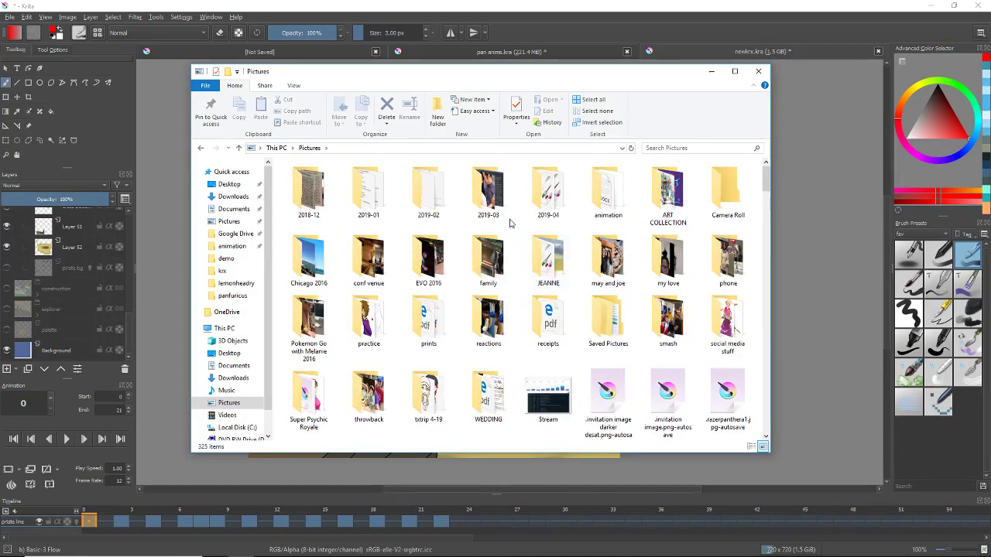
{"action": "double_click", "coordinate": [608, 190]}
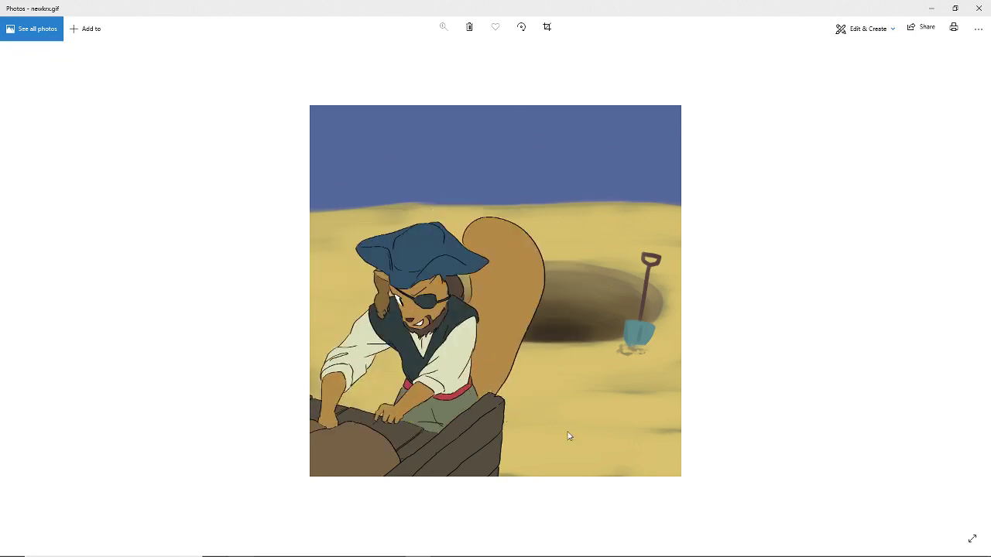
{"action": "left_click", "coordinate": [979, 8]}
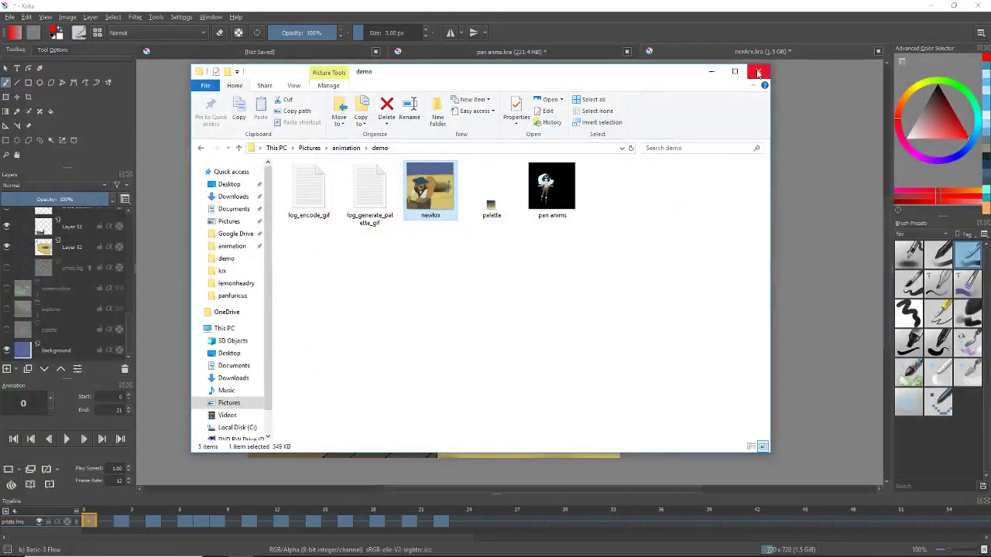
- Hide the blue sky Background and sand layers and render newkrx.gif again
{"action": "left_click", "coordinate": [759, 73]}
{"action": "left_click", "coordinate": [7, 351]}
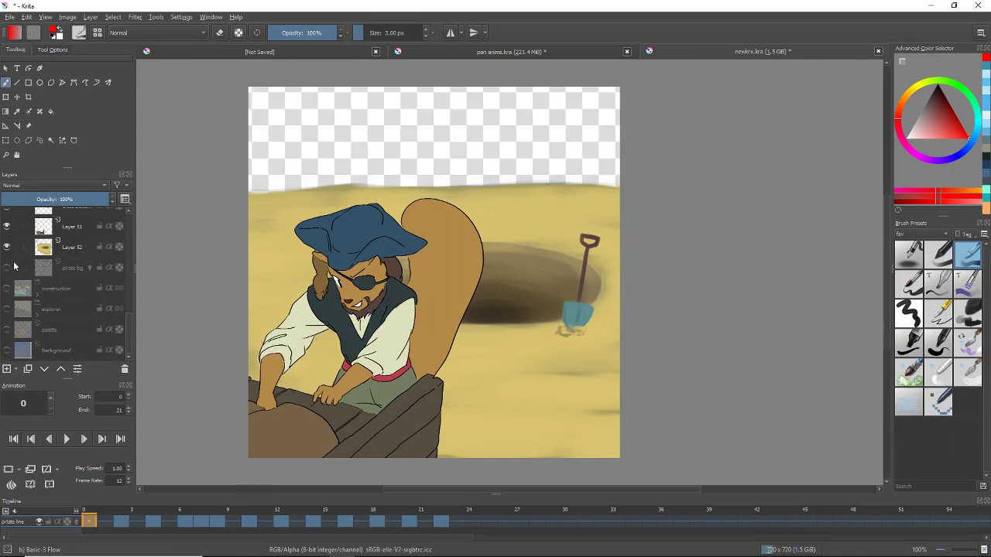
{"action": "left_click", "coordinate": [7, 247]}
{"action": "left_click", "coordinate": [9, 16]}
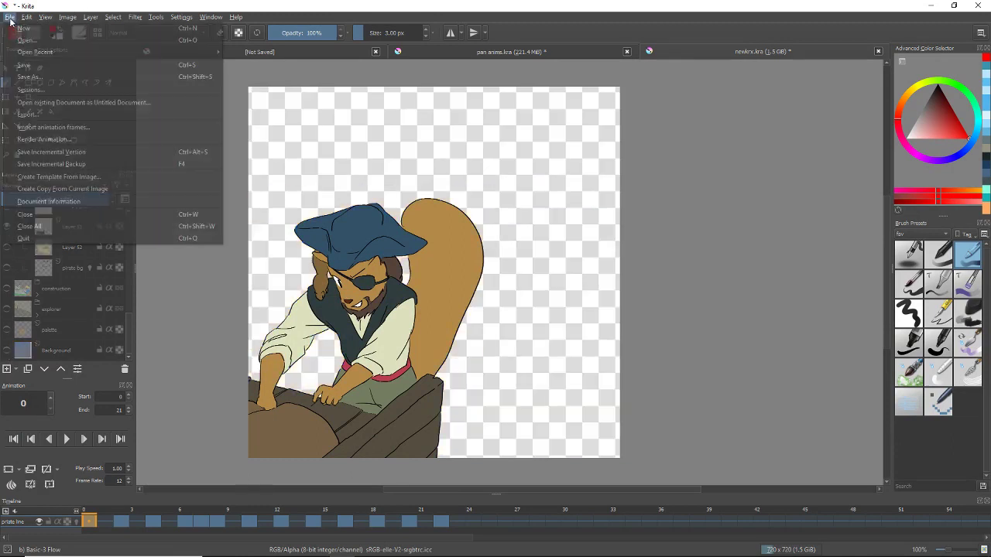
{"action": "left_click", "coordinate": [20, 138]}
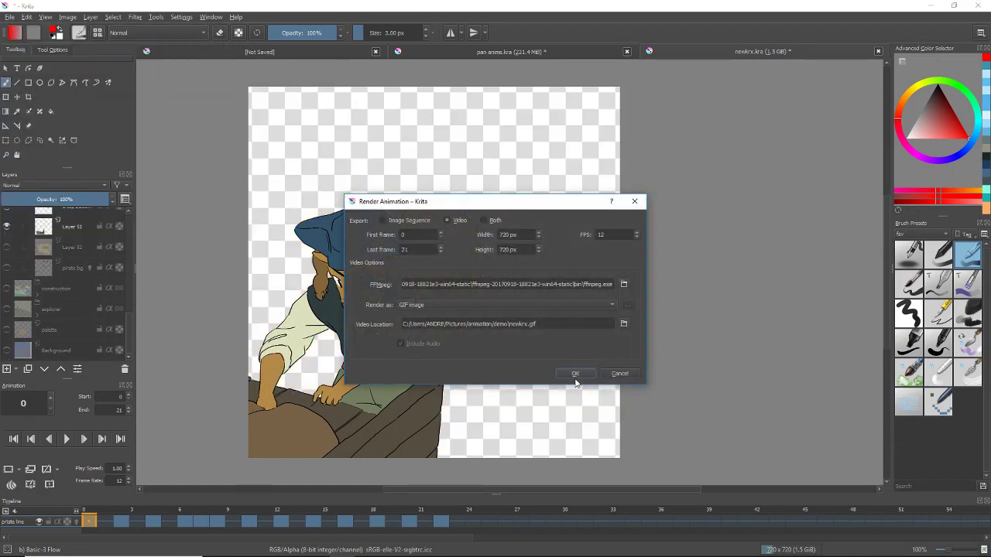
{"action": "left_click", "coordinate": [575, 371]}
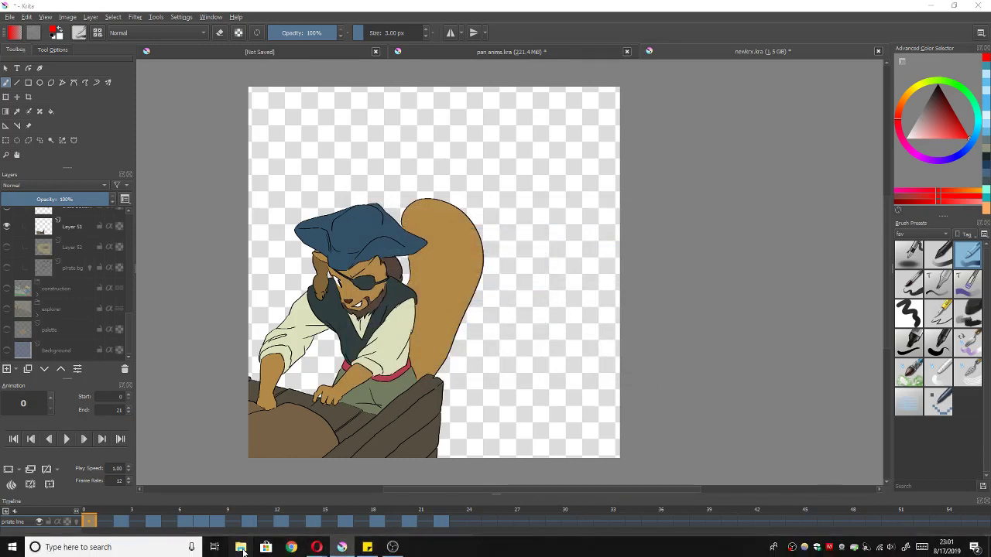
- Open File Explorer at the demo folder inside Pictures > animation
{"action": "left_click", "coordinate": [241, 548]}
{"action": "left_click", "coordinate": [230, 223]}
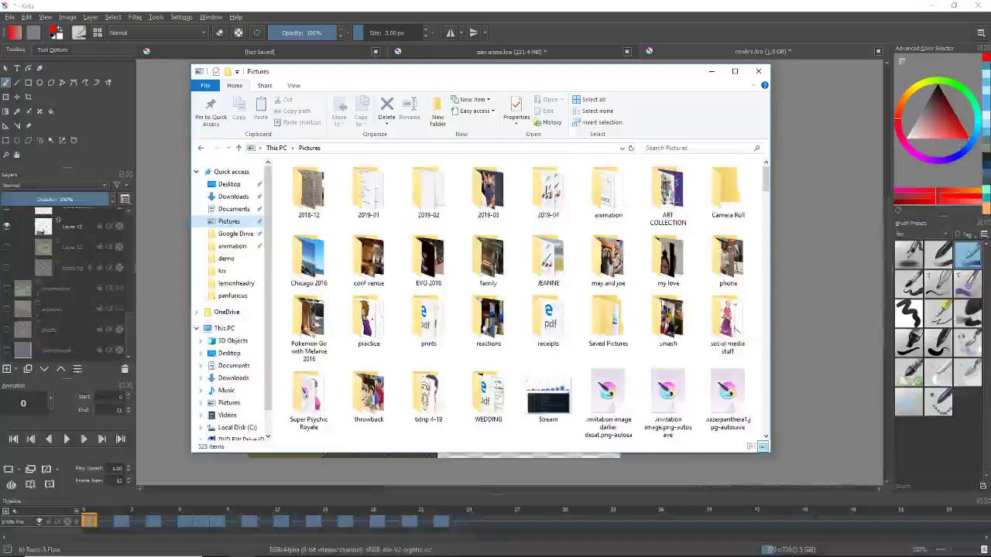
{"action": "double_click", "coordinate": [609, 189]}
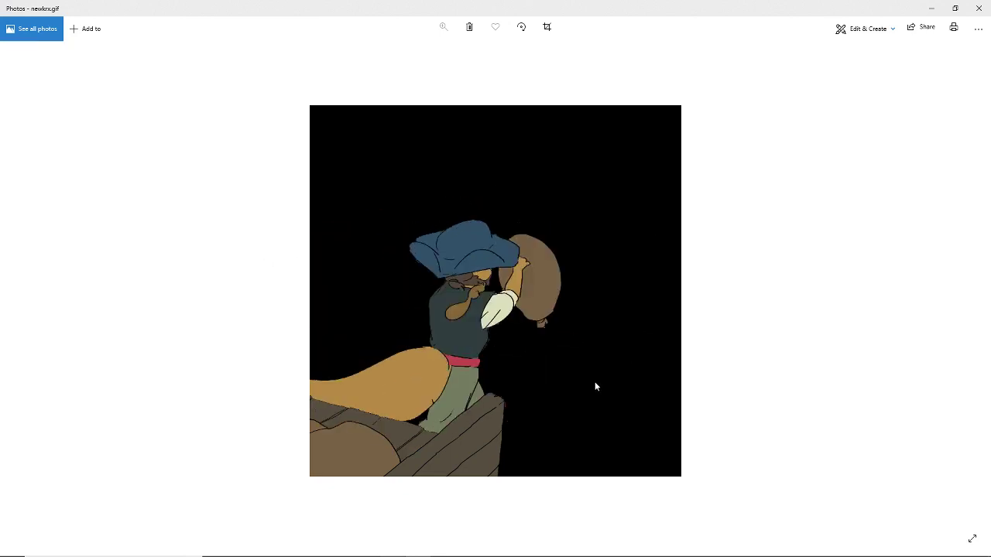
- Watch the re-rendered newkrx.gif play over a black background, then close Photos
{"action": "left_click", "coordinate": [984, 9]}
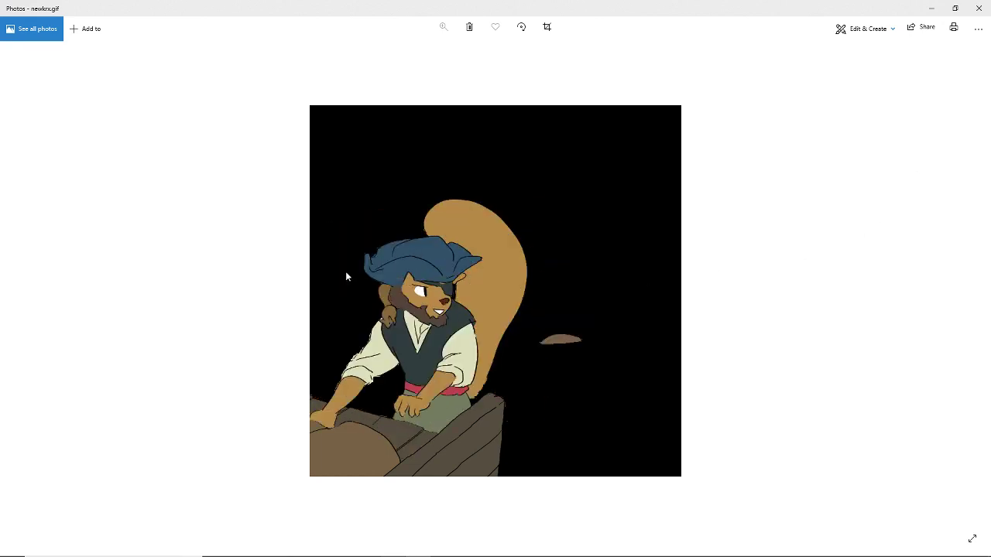
{"action": "left_click", "coordinate": [979, 7]}
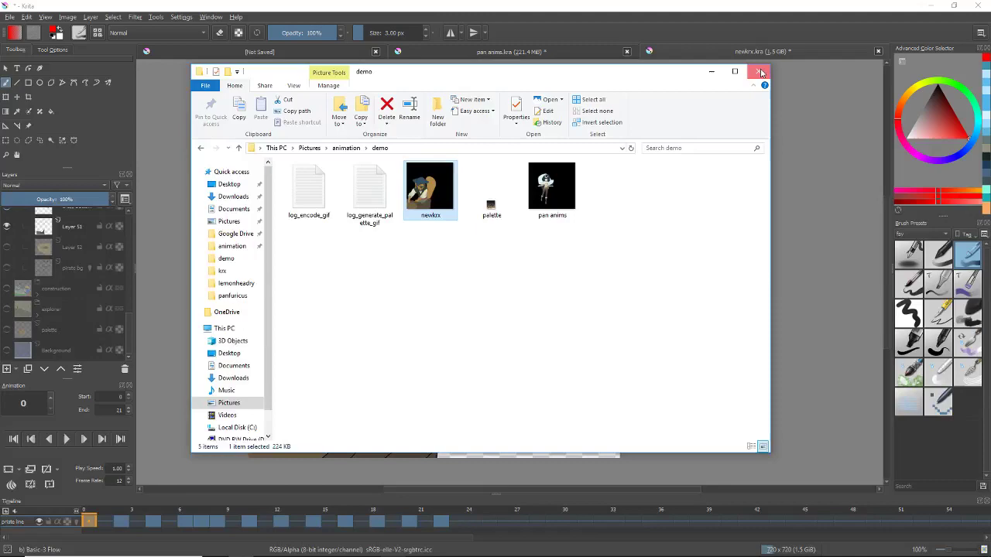
- Render frames 0–21 as a PNG image sequence with base name demo into animation\demo
{"action": "left_click", "coordinate": [761, 72]}
{"action": "left_click", "coordinate": [11, 17]}
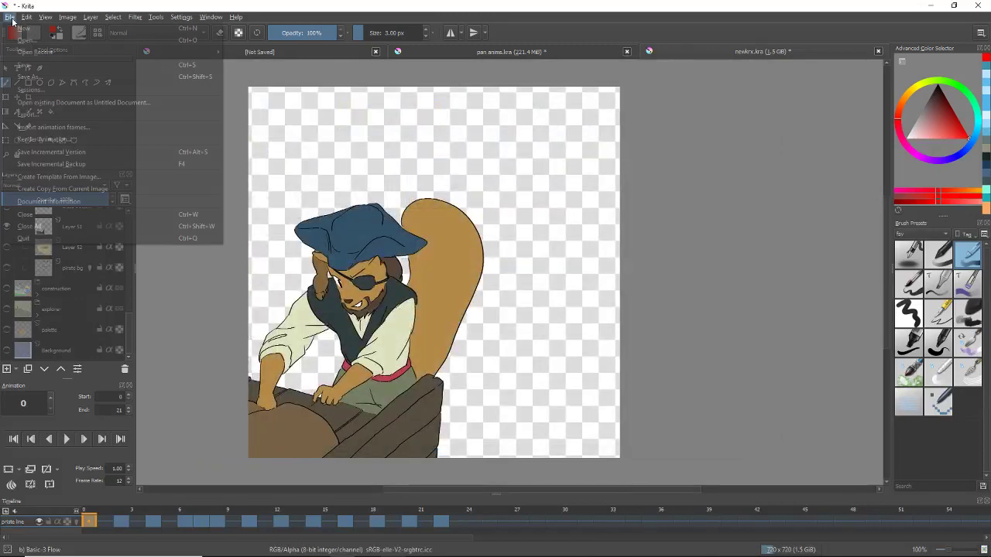
{"action": "left_click", "coordinate": [66, 140]}
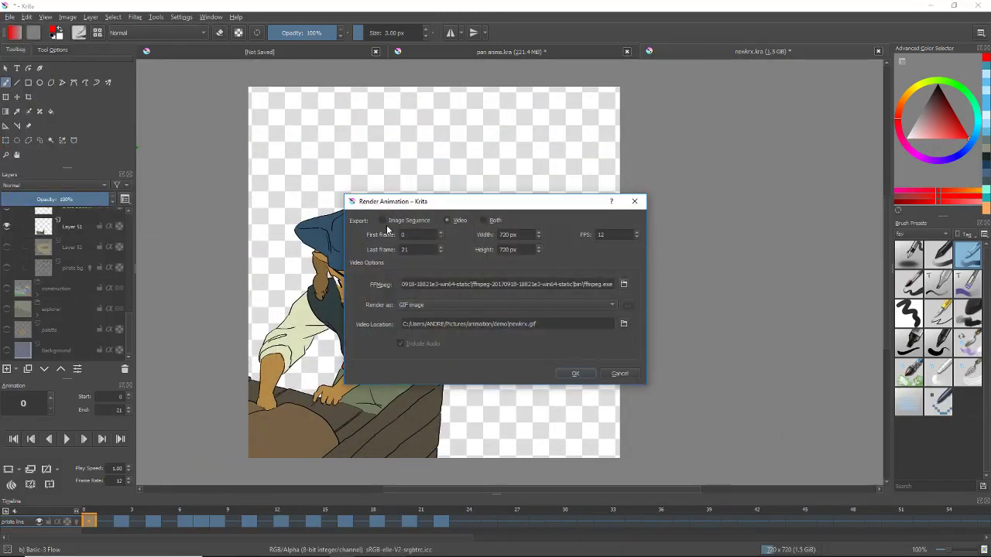
{"action": "left_click", "coordinate": [382, 221]}
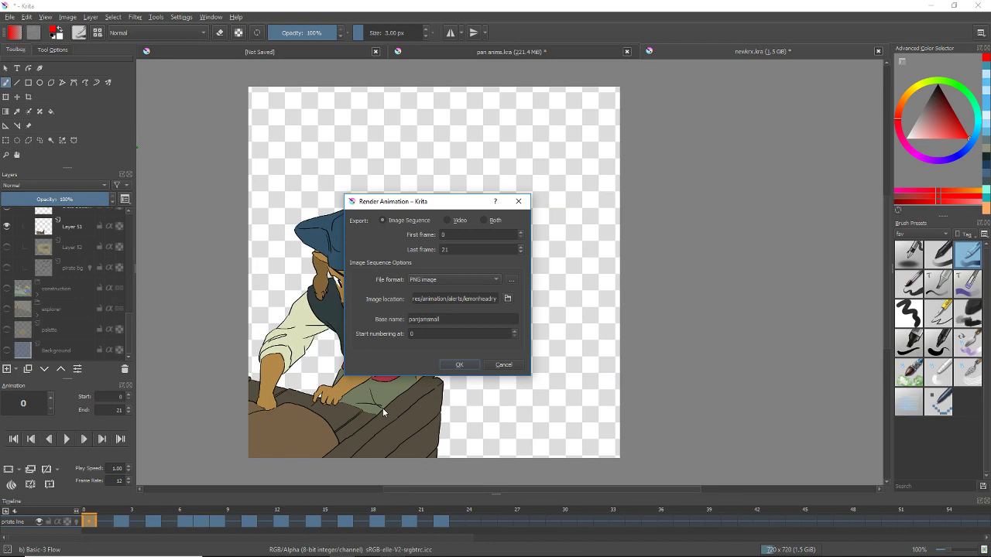
{"action": "left_click", "coordinate": [508, 299]}
{"action": "left_click", "coordinate": [549, 200]}
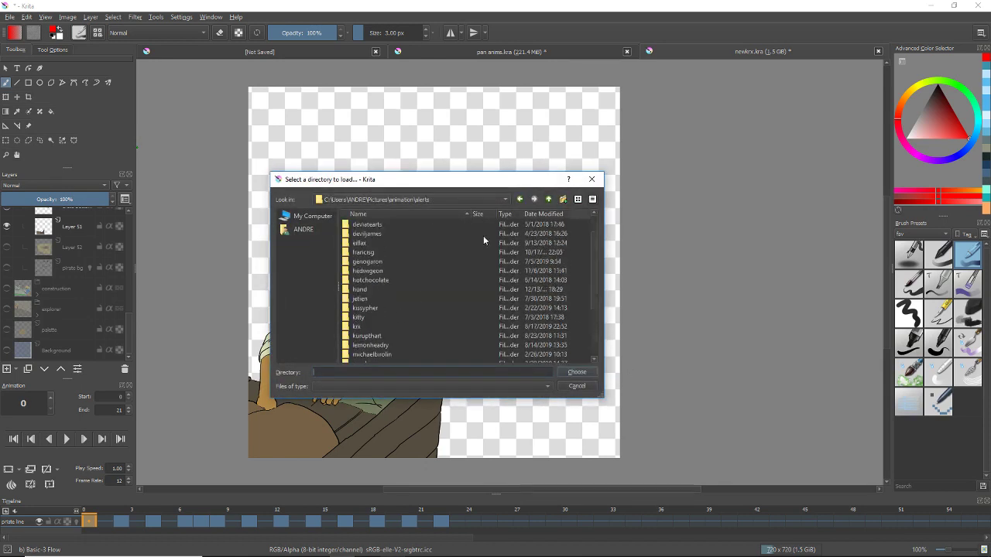
{"action": "left_click", "coordinate": [549, 199]}
{"action": "double_click", "coordinate": [366, 289]}
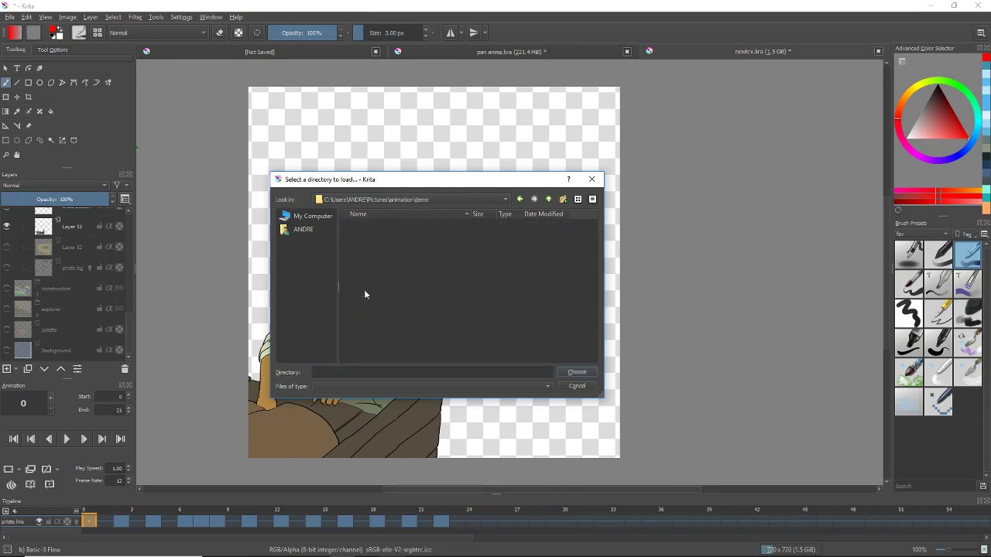
{"action": "left_click", "coordinate": [577, 372]}
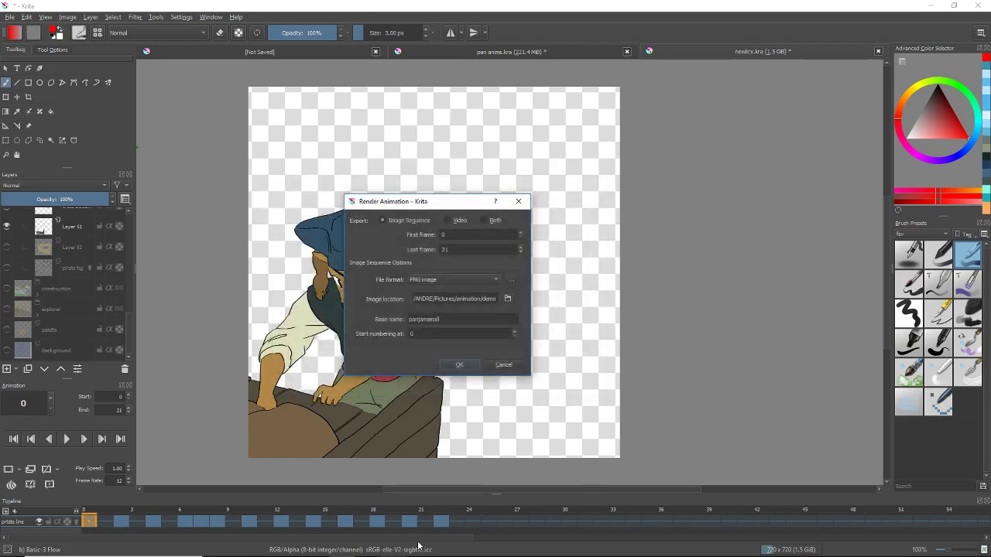
{"action": "left_click_drag", "start_coordinate": [440, 319], "coordinate": [401, 315]}
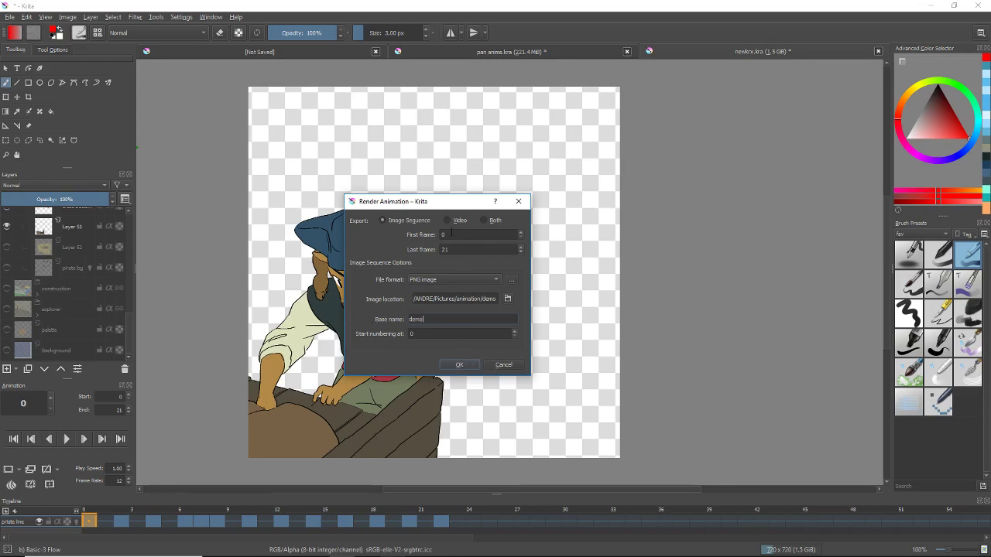
{"action": "left_click", "coordinate": [456, 363]}
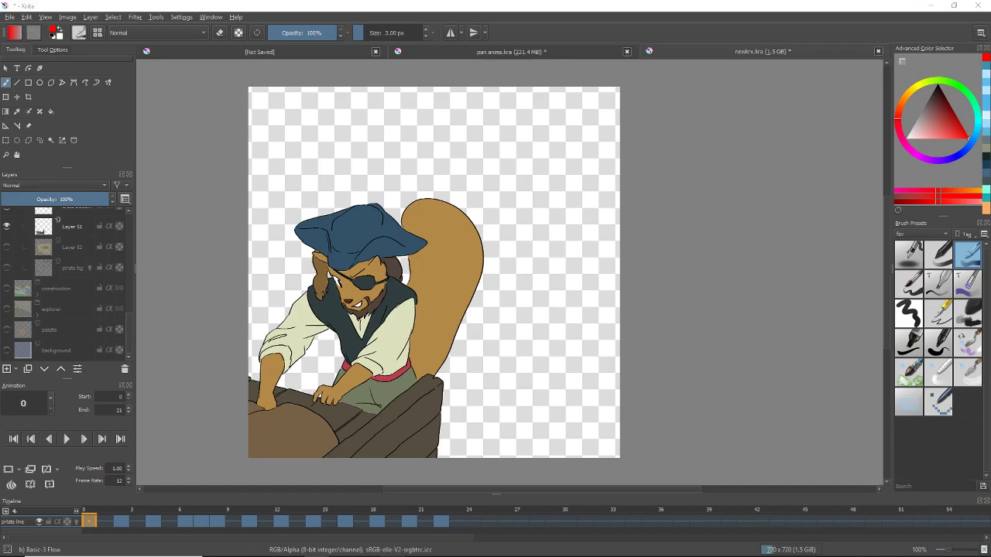
- Change Opera's address from gifmaker.me to gifmaker.org and load the site
{"action": "left_click_drag", "start_coordinate": [0, 91], "coordinate": [447, 80]}
{"action": "left_click", "coordinate": [281, 96]}
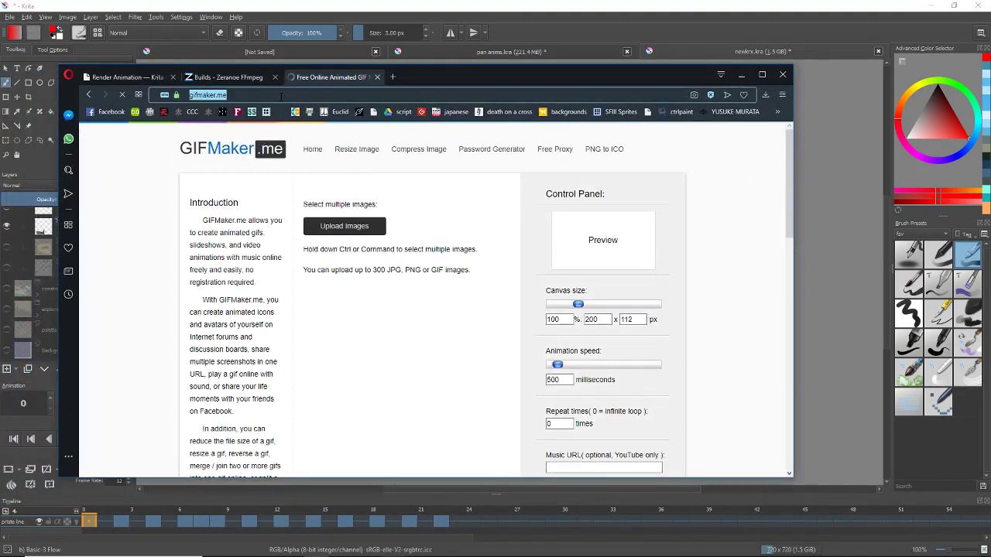
{"action": "left_click", "coordinate": [280, 95]}
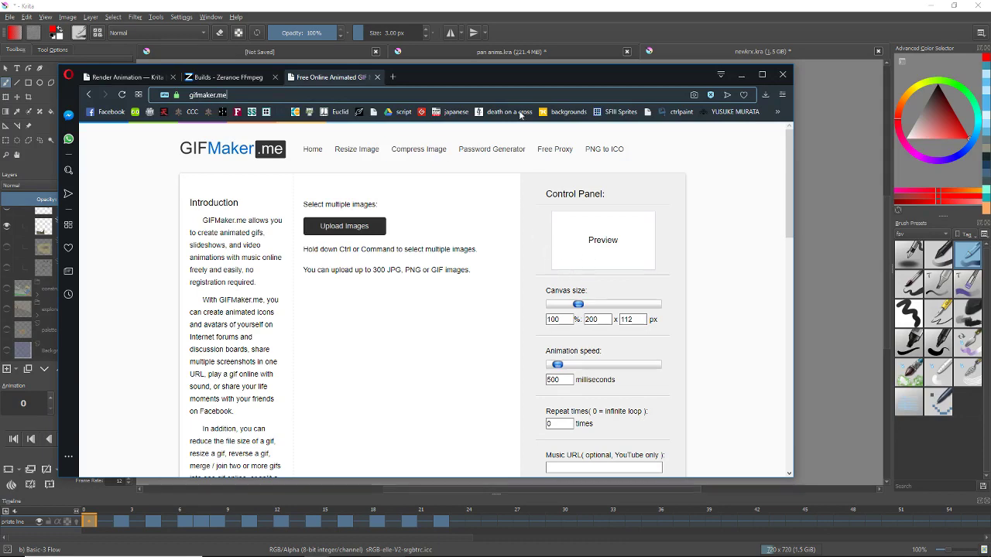
{"action": "left_click_drag", "start_coordinate": [492, 75], "coordinate": [509, 69]}
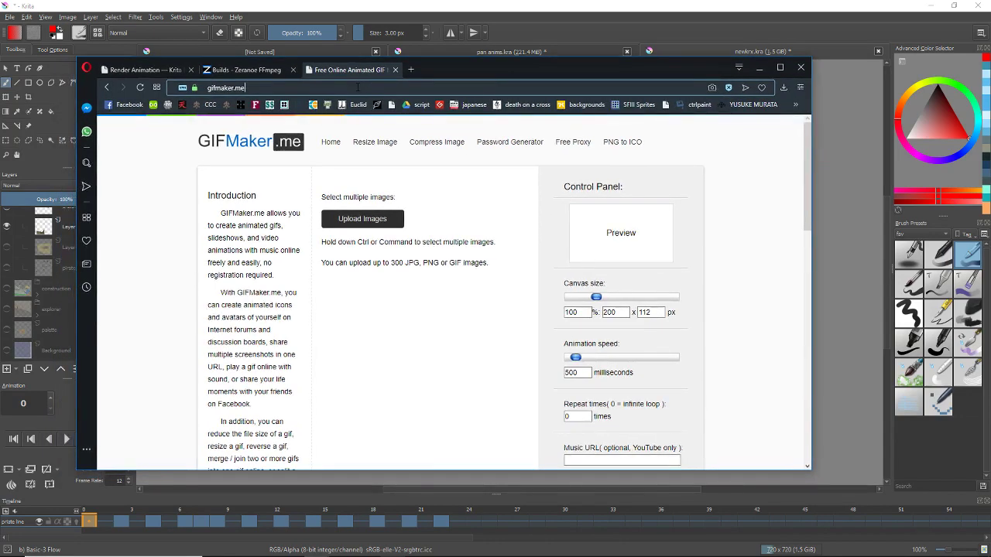
{"action": "left_click", "coordinate": [289, 87]}
{"action": "key", "text": "BackSpace"}
{"action": "key", "text": "BackSpace"}
{"action": "type", "text": "org"}
{"action": "key", "text": "Return"}
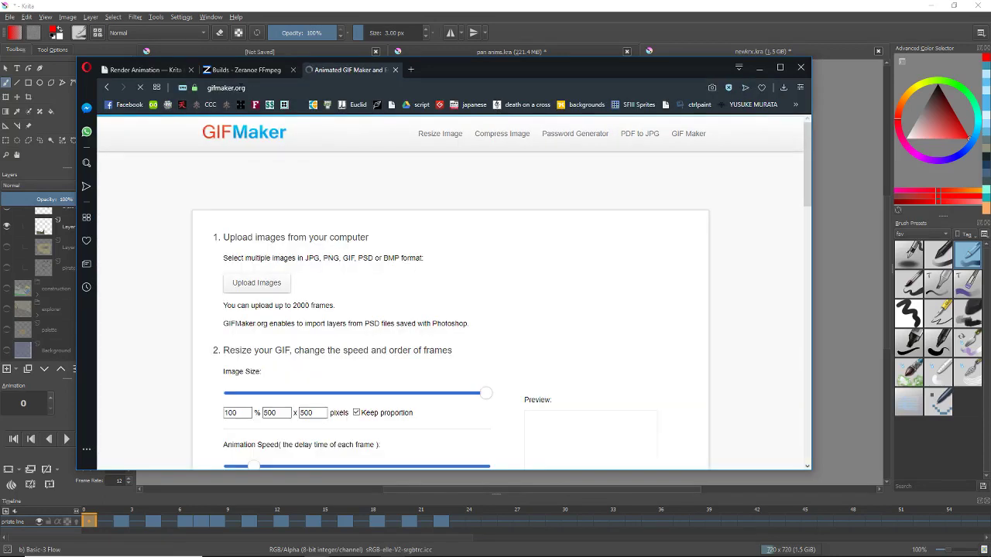
- Upload frames demo0000 through demo0021 from the demo folder to GIFMaker.org
{"action": "left_click", "coordinate": [272, 285]}
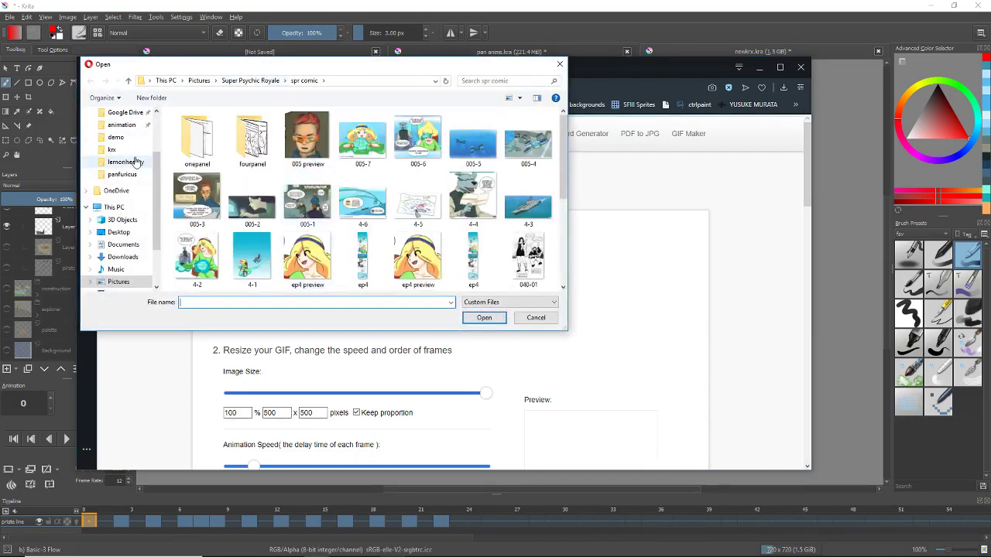
{"action": "scroll", "coordinate": [131, 182], "scroll_direction": "up", "scroll_amount": 1}
{"action": "left_click", "coordinate": [122, 188]}
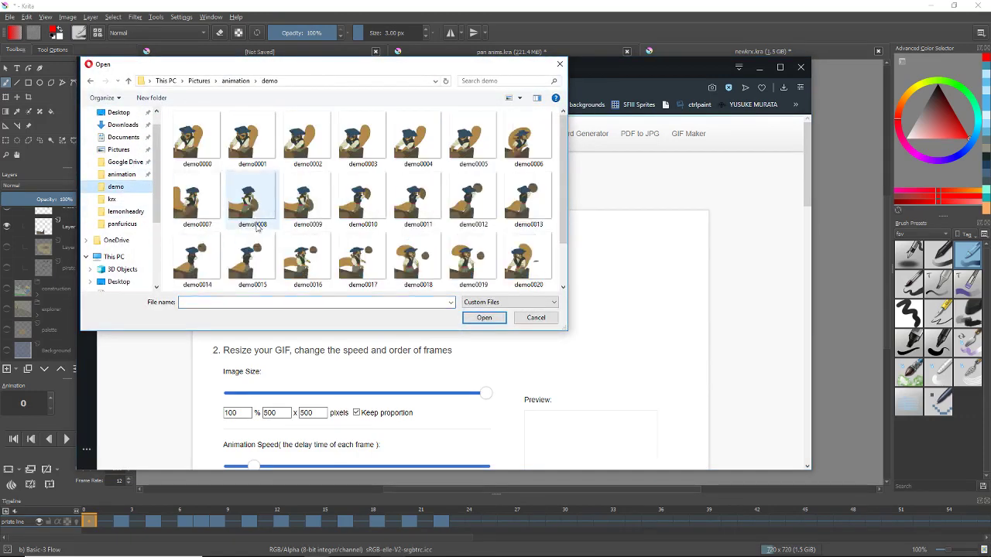
{"action": "left_click", "coordinate": [212, 154]}
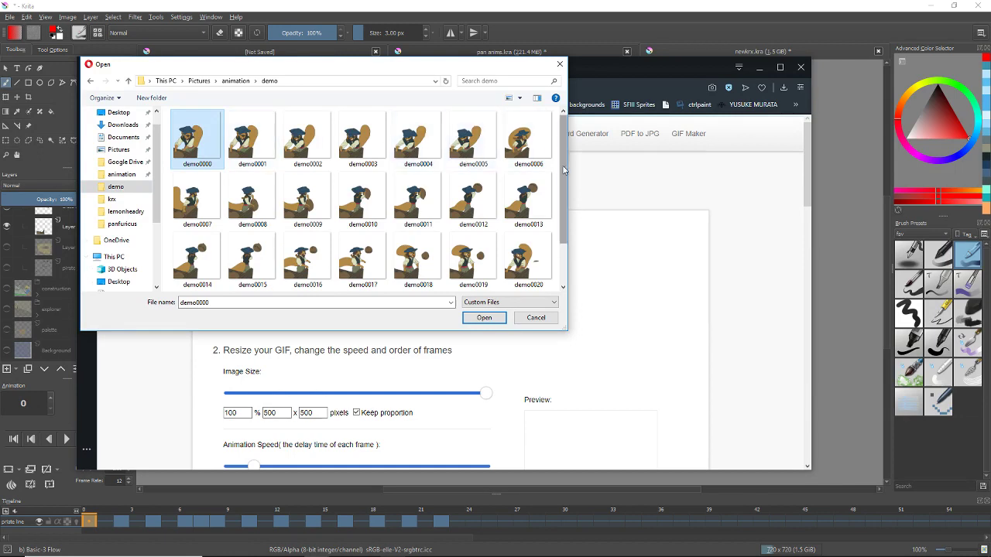
{"action": "scroll", "coordinate": [564, 167], "scroll_direction": "down", "scroll_amount": 1}
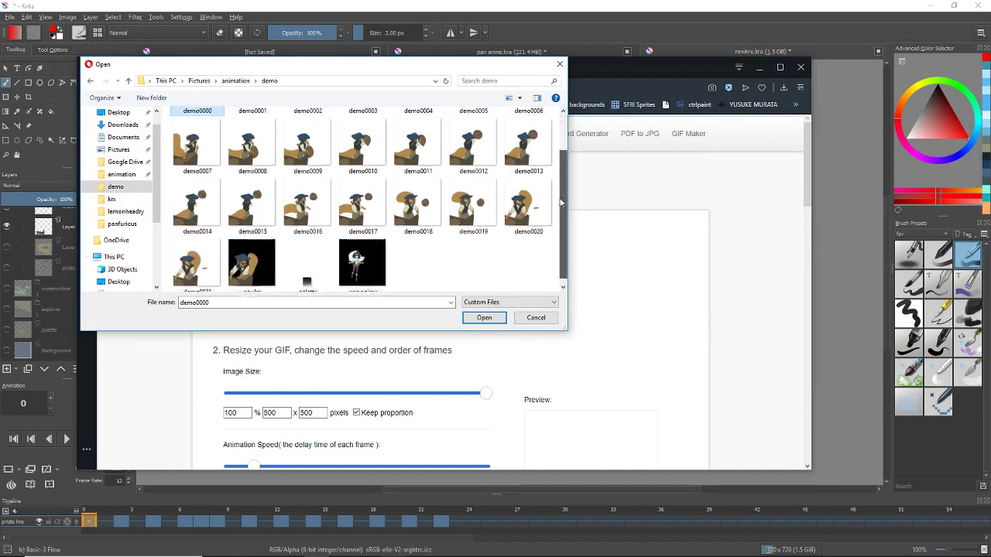
{"action": "left_click", "coordinate": [208, 265], "text": "shift"}
{"action": "scroll", "coordinate": [422, 283], "scroll_direction": "up", "scroll_amount": 1}
{"action": "scroll", "coordinate": [422, 283], "scroll_direction": "down", "scroll_amount": 1}
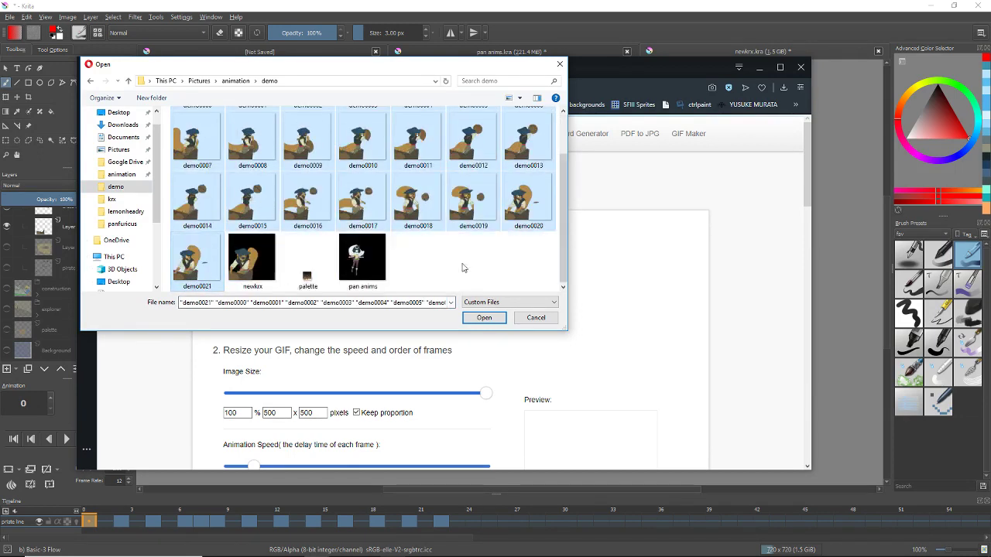
{"action": "left_click", "coordinate": [484, 317]}
{"action": "scroll", "coordinate": [194, 282], "scroll_direction": "down", "scroll_amount": 1}
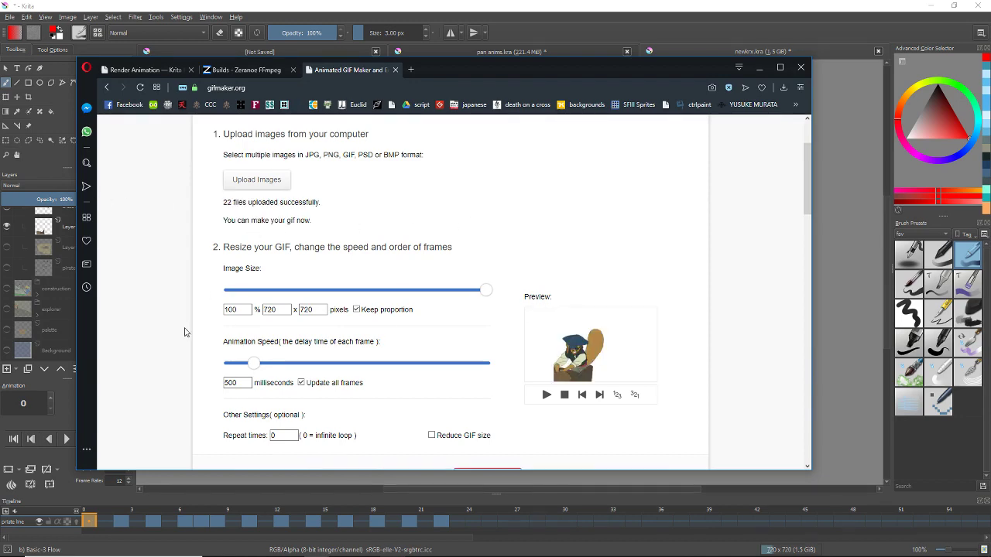
- Change the frame delay from 500 to 83 milliseconds
{"action": "scroll", "coordinate": [184, 332], "scroll_direction": "down", "scroll_amount": 1}
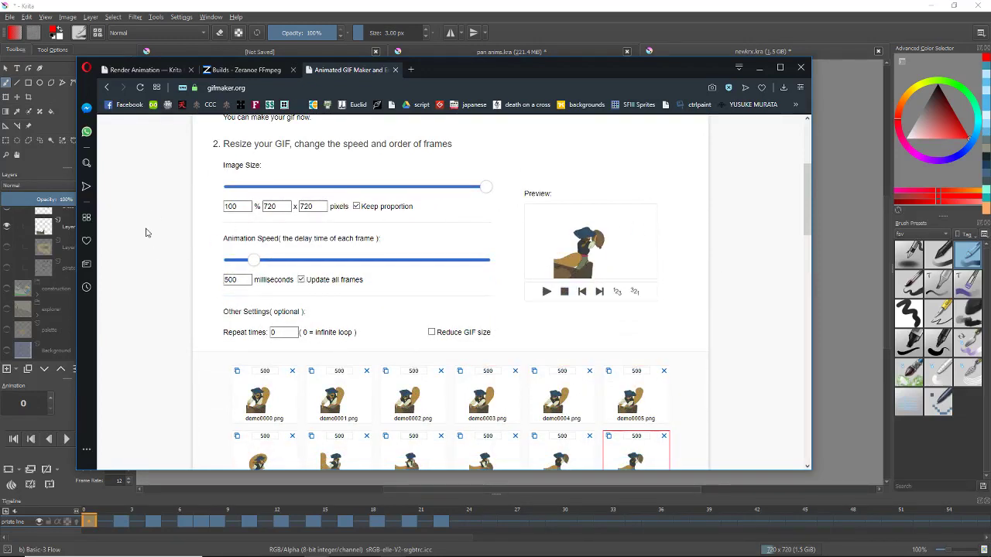
{"action": "double_click", "coordinate": [243, 281]}
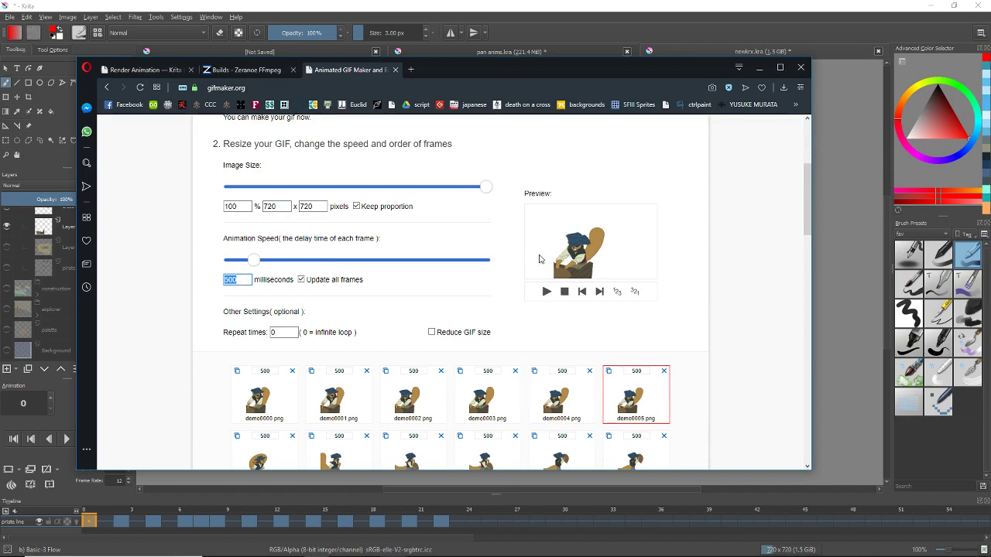
{"action": "left_click", "coordinate": [240, 278]}
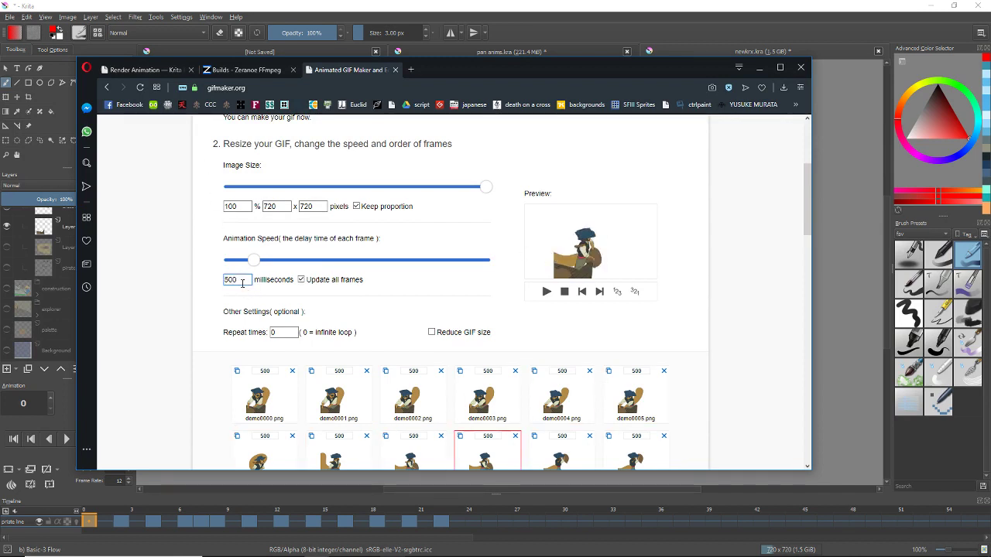
{"action": "left_click_drag", "start_coordinate": [246, 285], "coordinate": [200, 281]}
{"action": "type", "text": "83"}
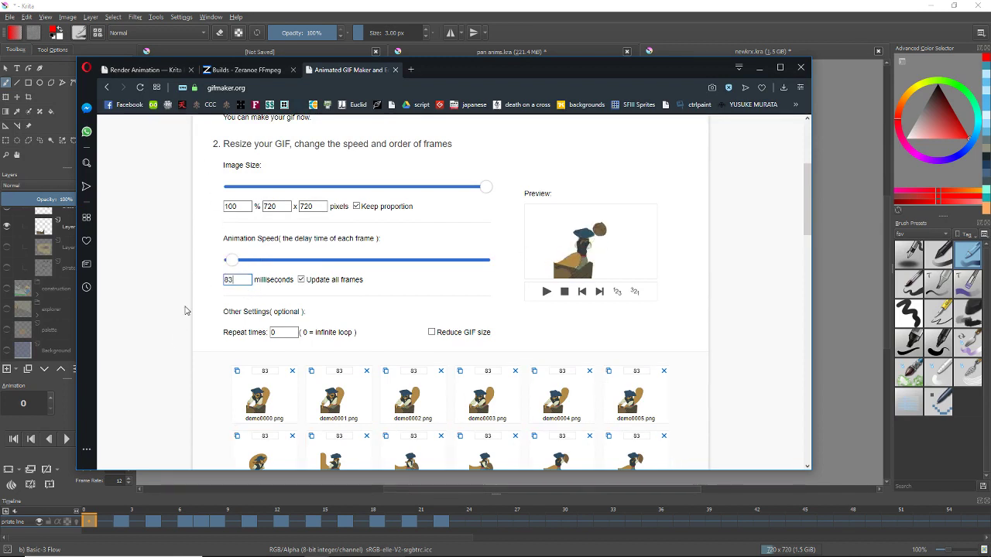
{"action": "scroll", "coordinate": [221, 271], "scroll_direction": "down", "scroll_amount": 6}
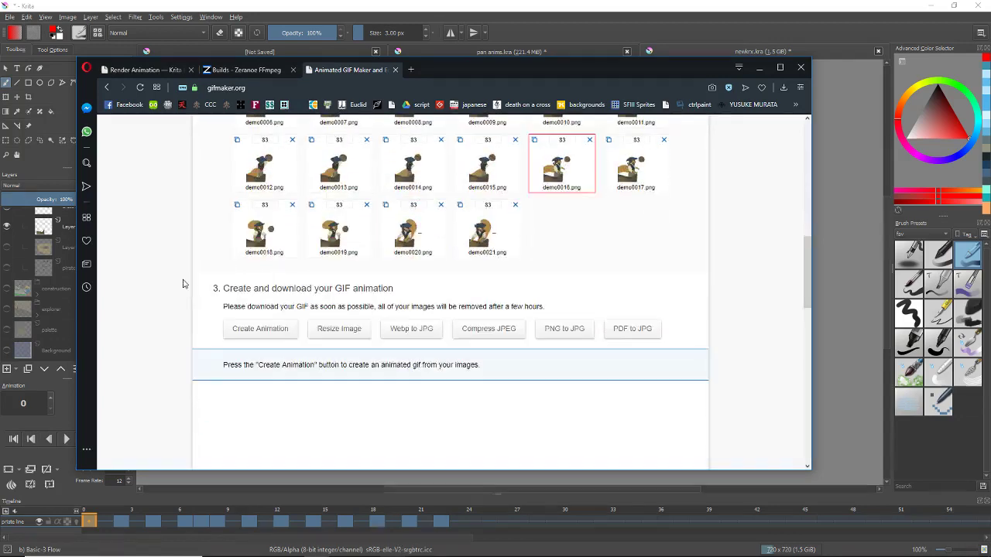
{"action": "scroll", "coordinate": [263, 347], "scroll_direction": "up", "scroll_amount": 2}
- Create the animation, download it as Webp.net-gifmaker.gif, and preview the downloaded GIF
{"action": "left_click", "coordinate": [260, 380]}
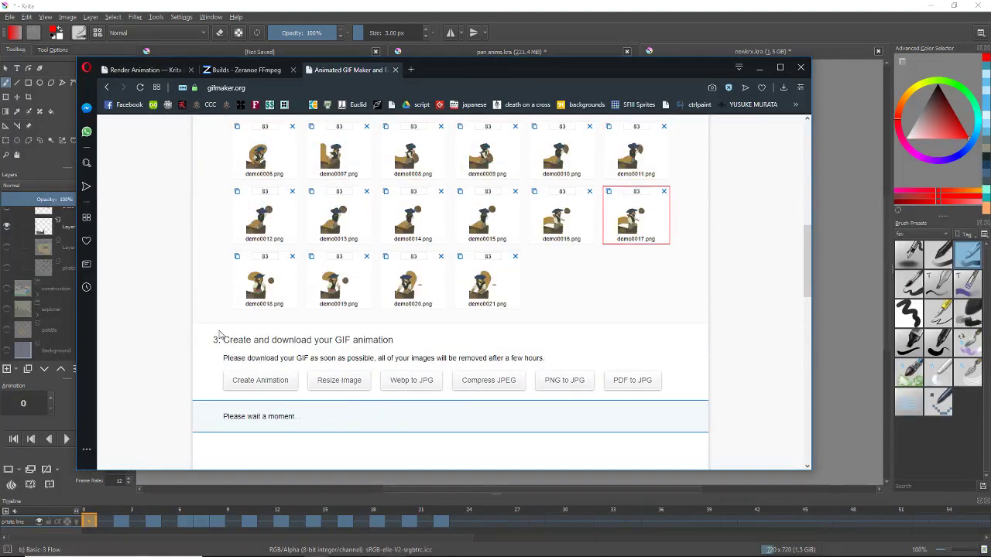
{"action": "scroll", "coordinate": [193, 302], "scroll_direction": "down", "scroll_amount": 3}
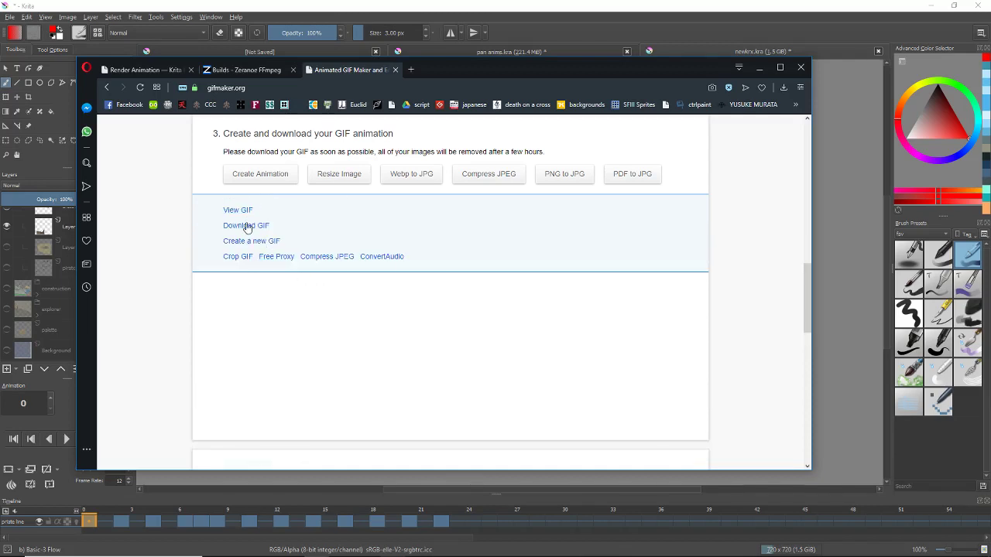
{"action": "left_click", "coordinate": [246, 225]}
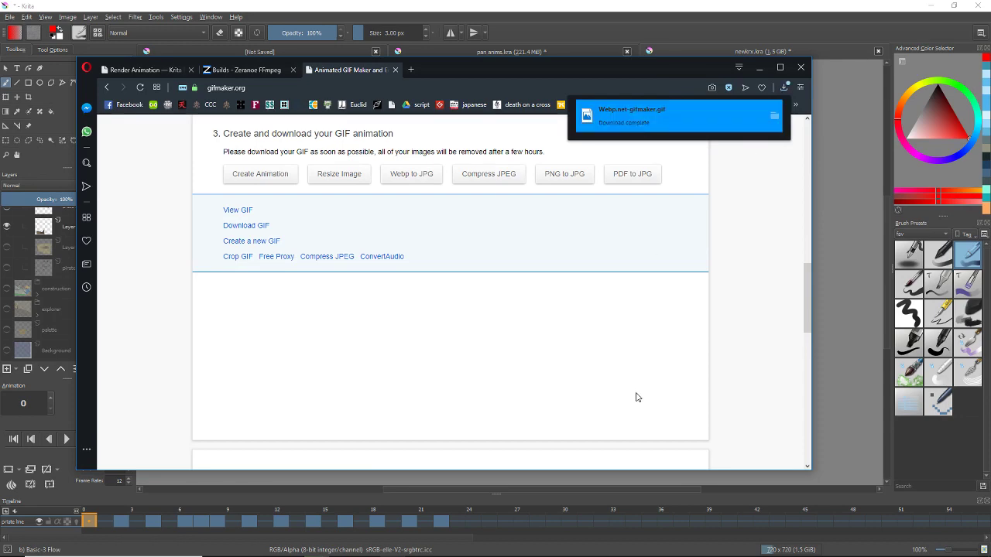
{"action": "left_click", "coordinate": [653, 124]}
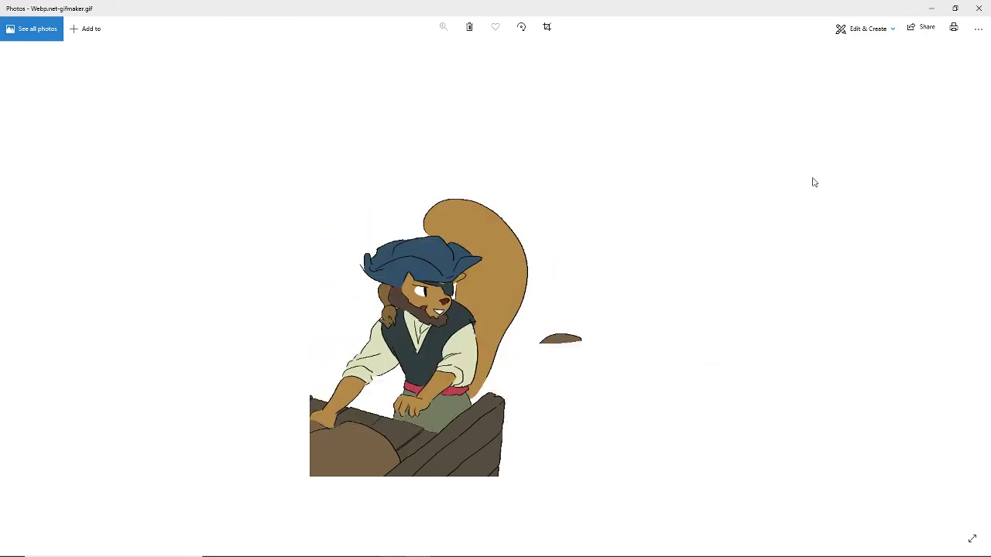
{"action": "left_click", "coordinate": [981, 8]}
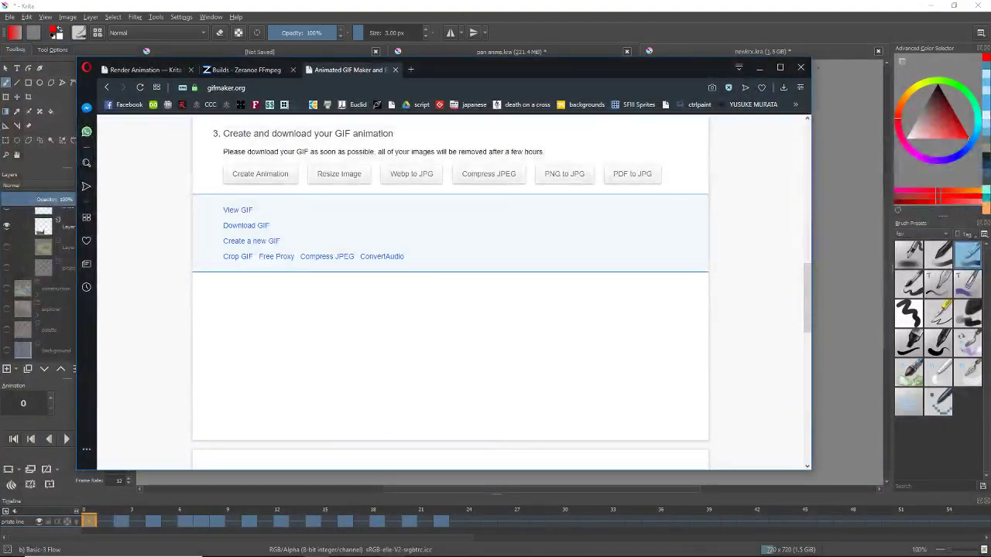
- Close Opera with all its tabs, then cancel Render Animation after choosing Video output
{"action": "left_click", "coordinate": [800, 68]}
{"action": "left_click", "coordinate": [570, 298]}
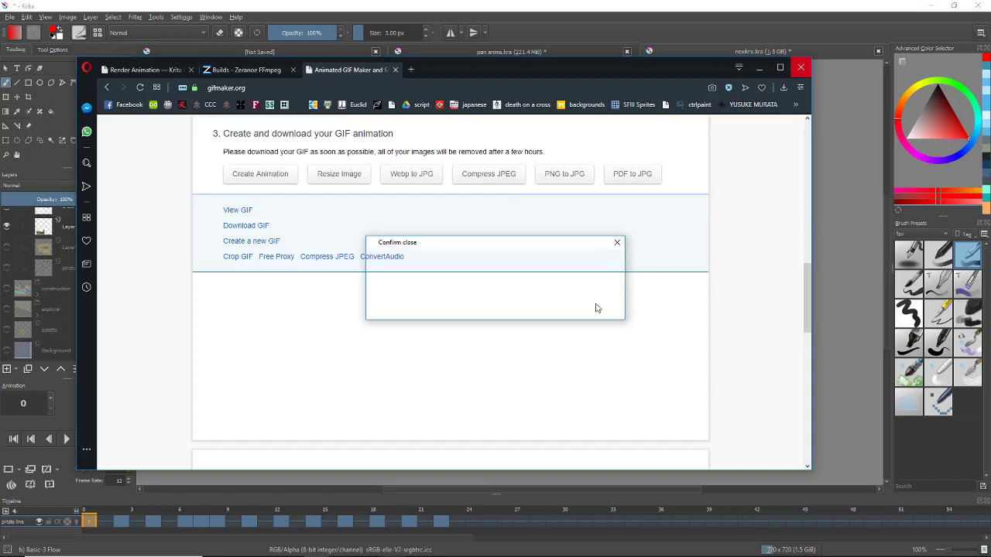
{"action": "left_click", "coordinate": [11, 17]}
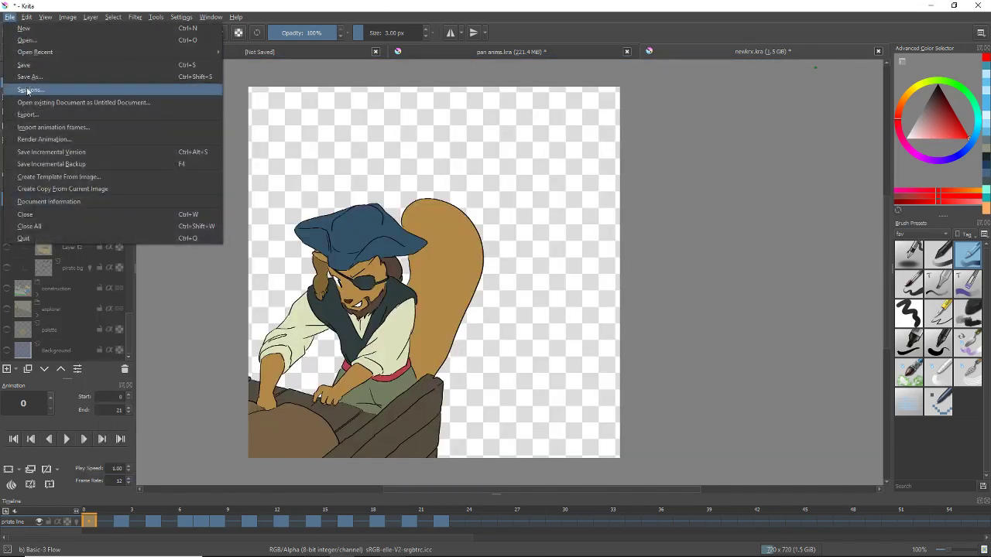
{"action": "left_click", "coordinate": [31, 140]}
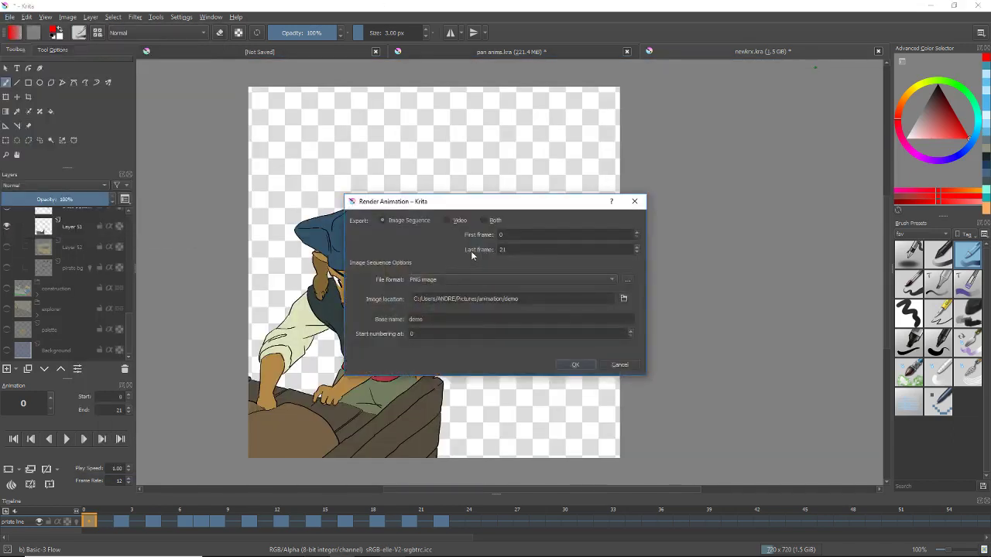
{"action": "left_click", "coordinate": [447, 221]}
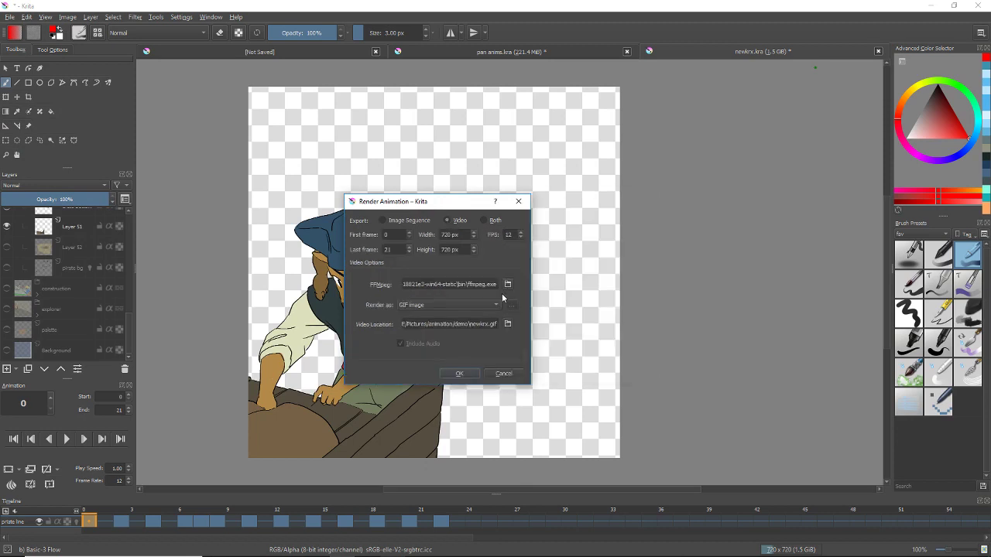
{"action": "left_click_drag", "start_coordinate": [456, 206], "coordinate": [565, 195]}
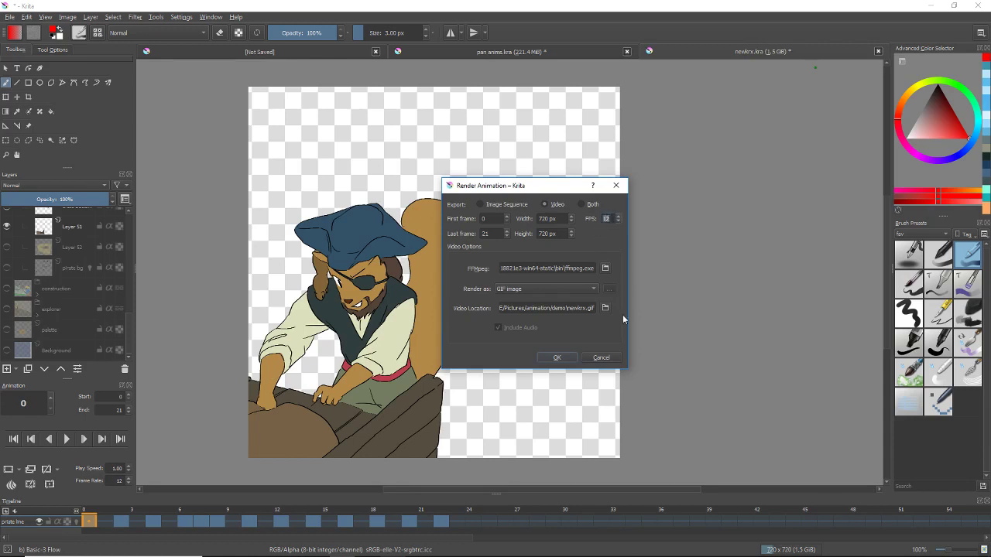
{"action": "left_click", "coordinate": [601, 362]}
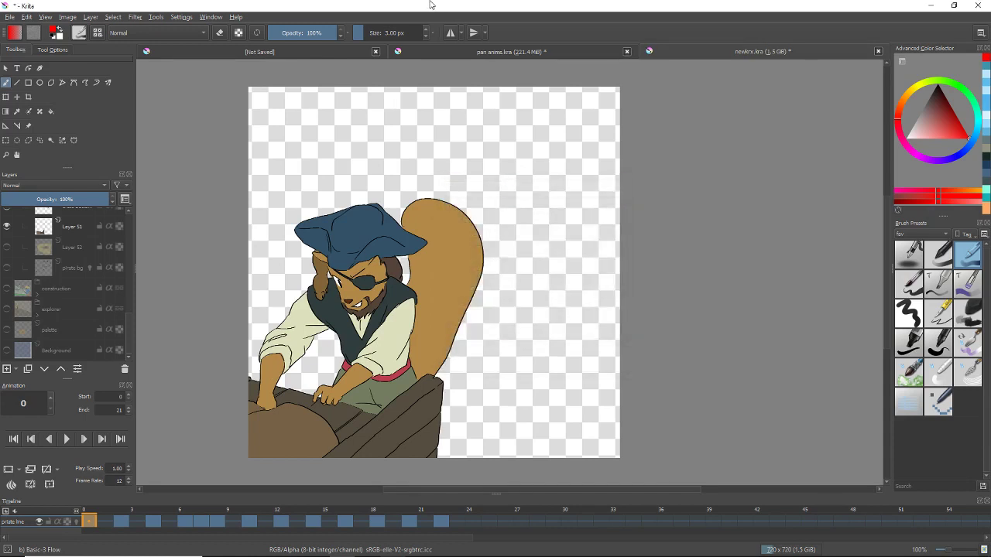